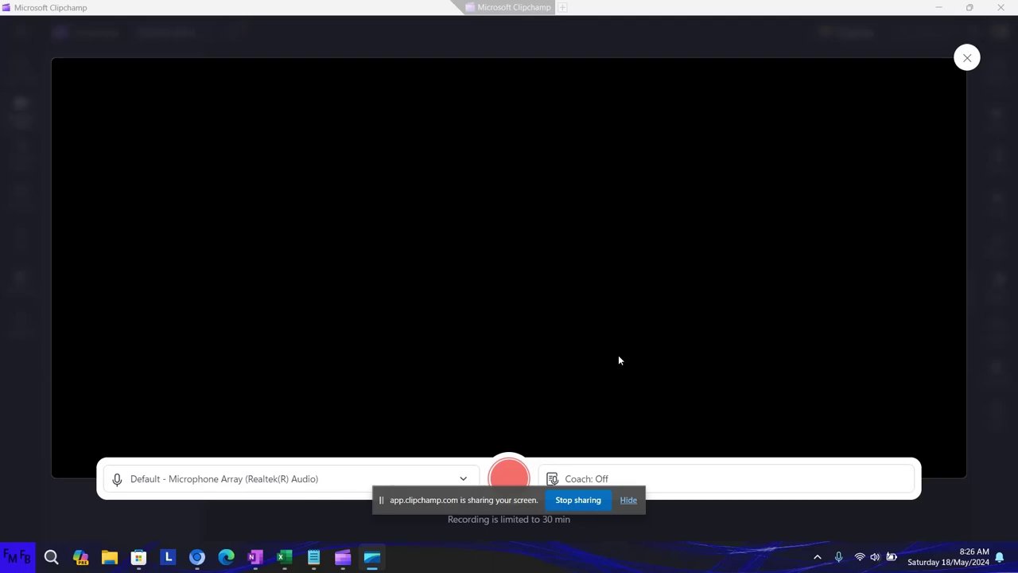
# Step: In Notepad, type the intro 'In this video, I will show you how to fix the most common errors in Excel.' and begin its Spanish translation
pyautogui.click(314, 557)
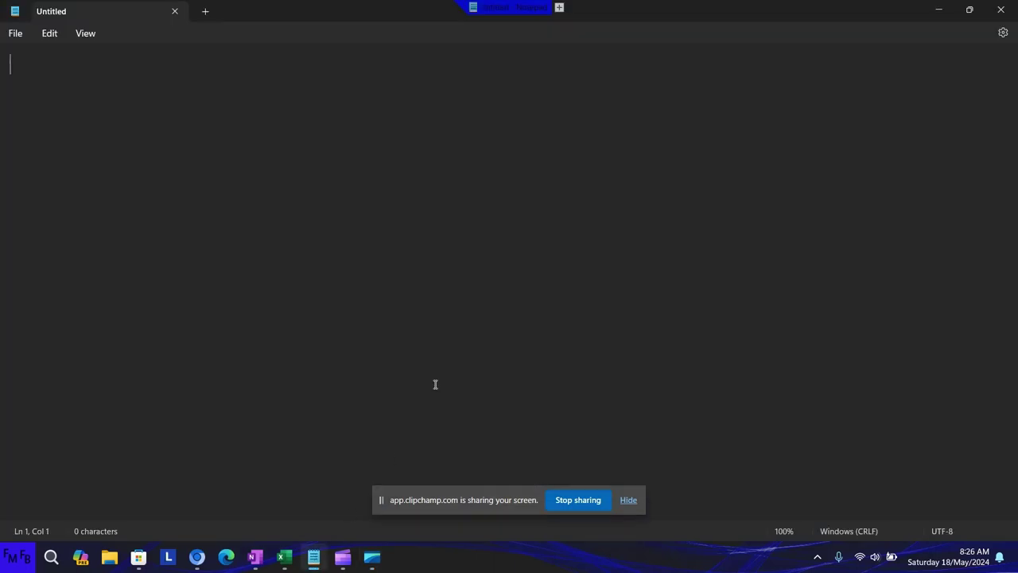
pyautogui.write('In thi')
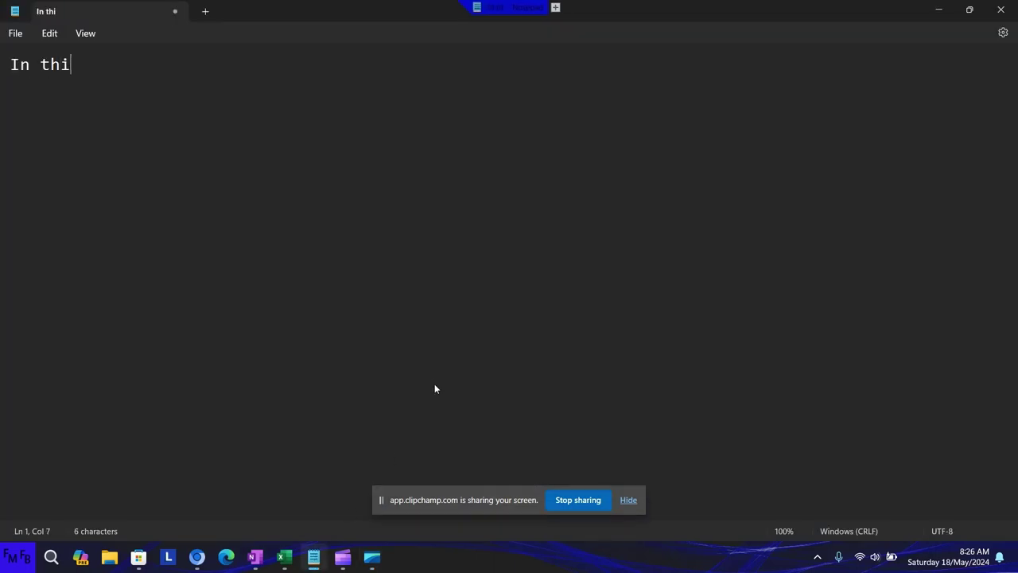
pyautogui.write('s video, I')
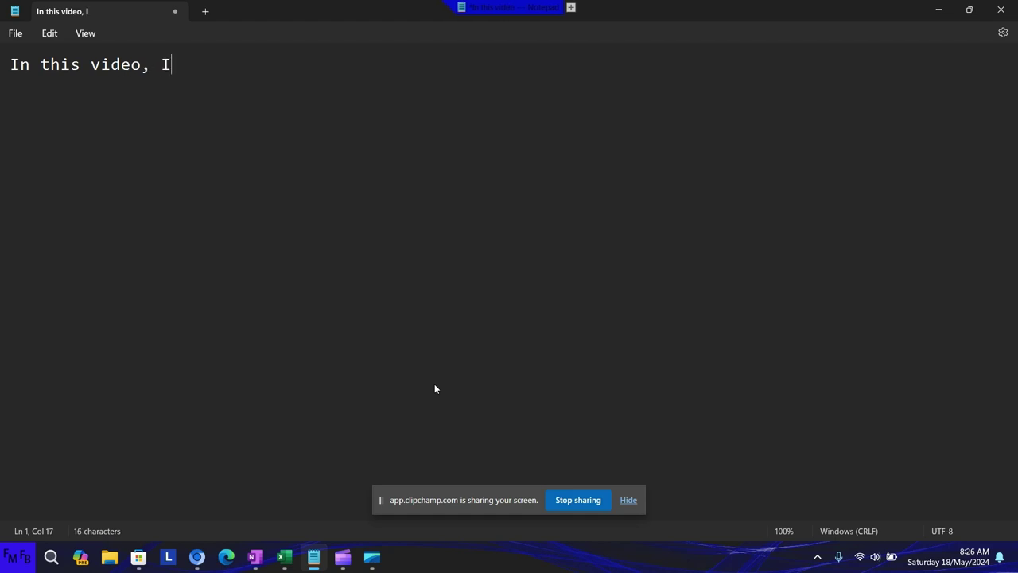
pyautogui.write(' will show ')
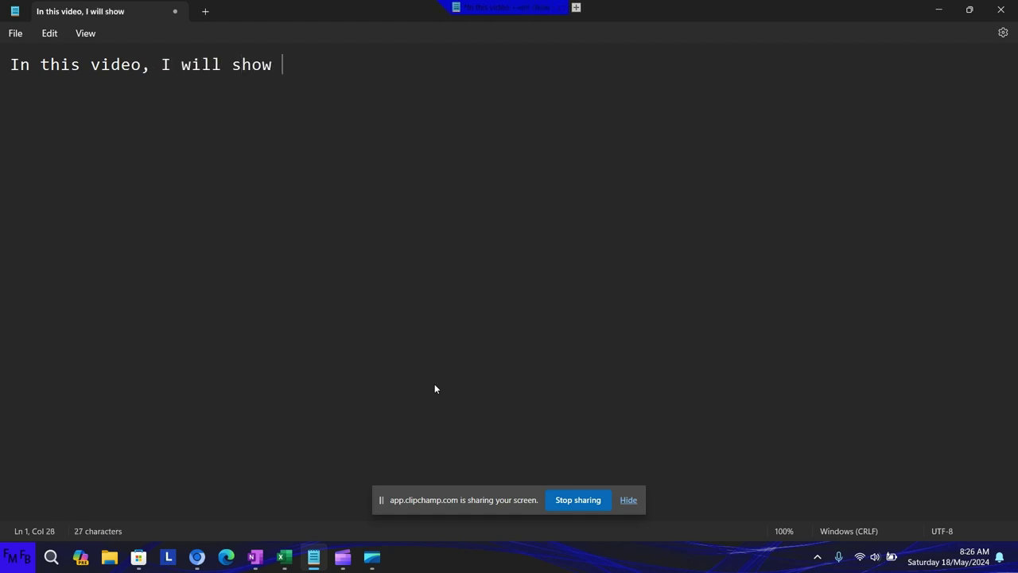
pyautogui.write('you how to ')
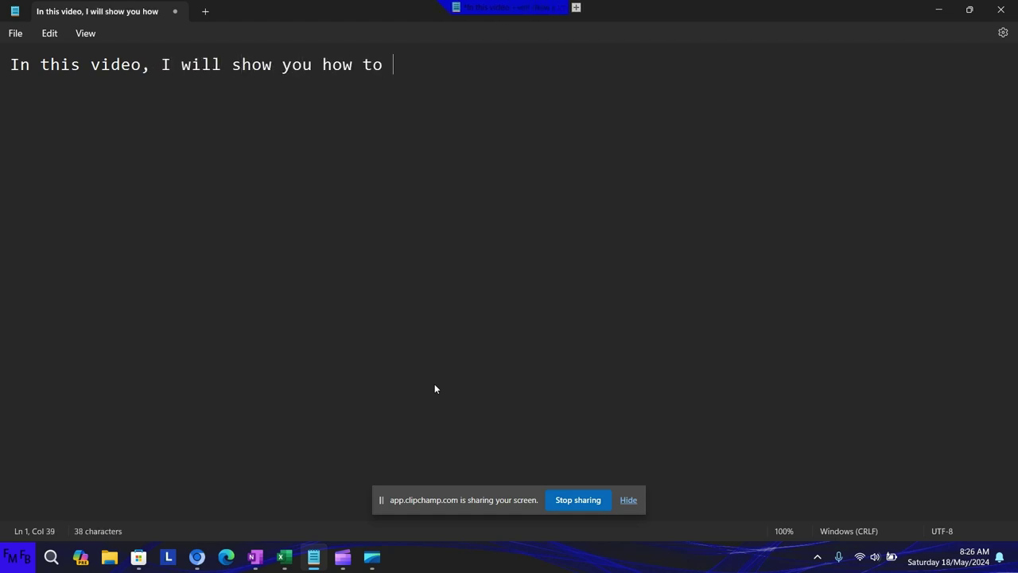
pyautogui.write('fix the mos')
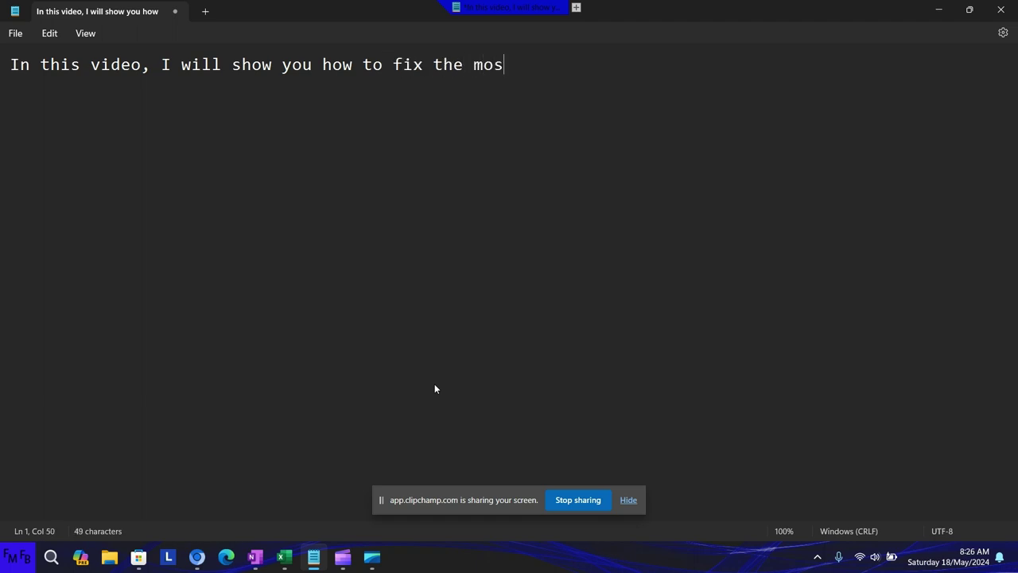
pyautogui.write('t common')
pyautogui.write(' errors in ')
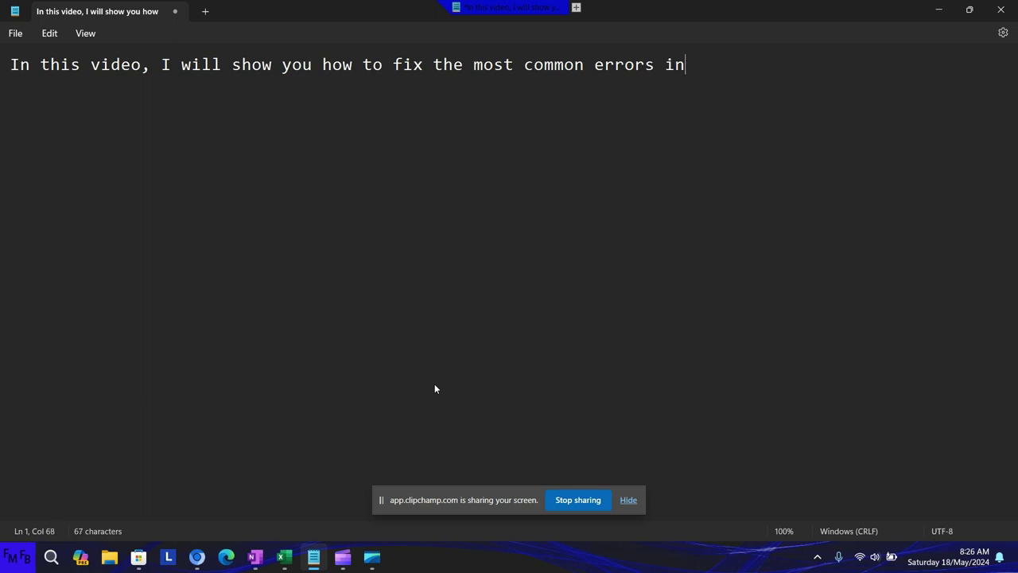
pyautogui.write('Excel')
pyautogui.write('./En es')
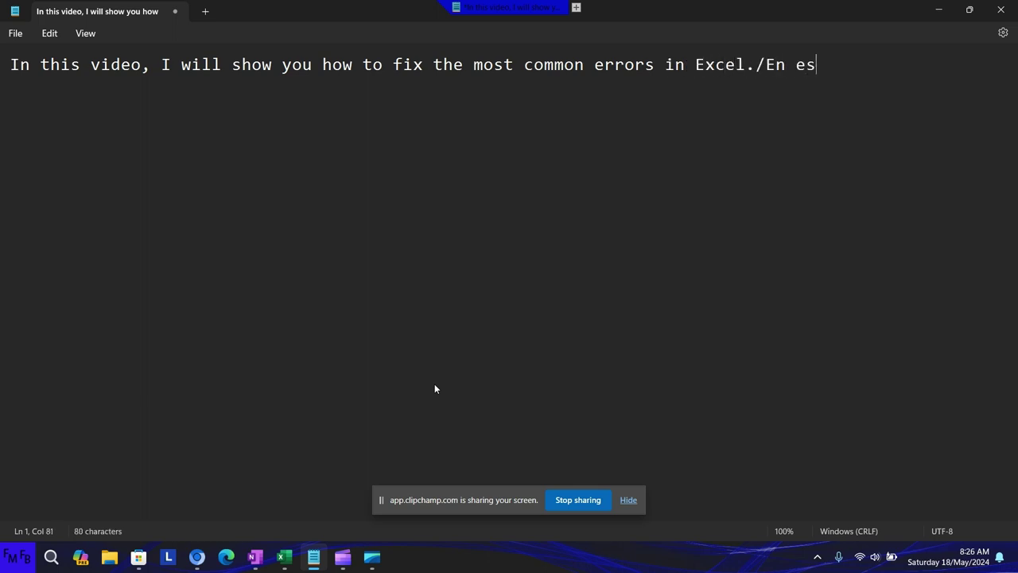
pyautogui.write('te video, ')
pyautogui.write('yo les mostr')
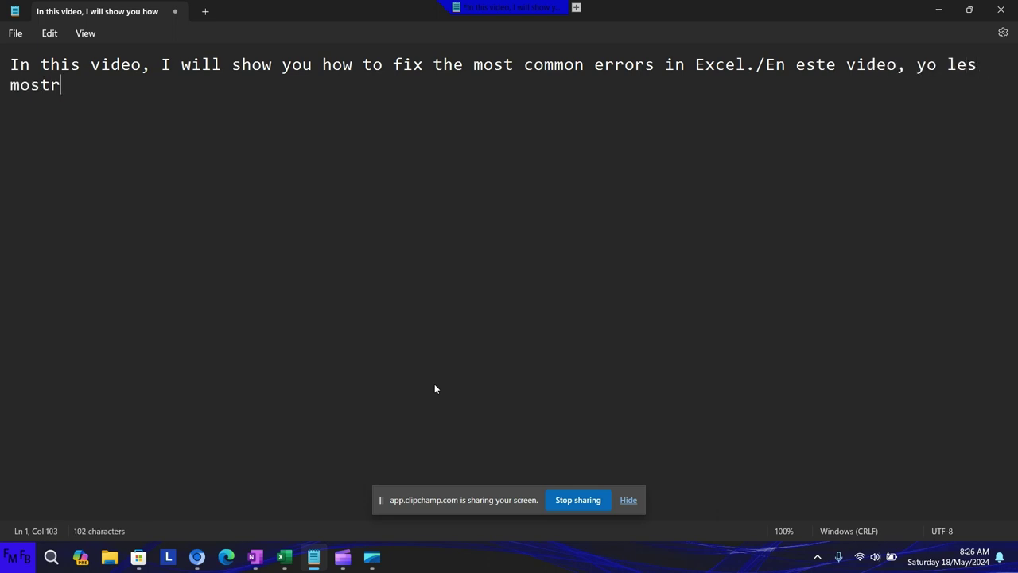
pyautogui.write('aré ')
pyautogui.write('como a')
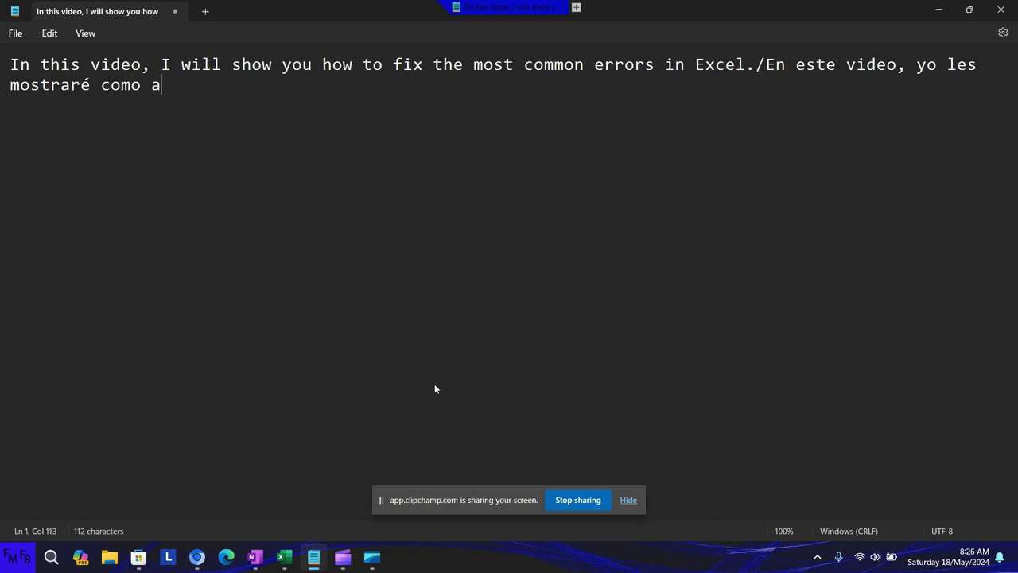
pyautogui.write('rreglar lo')
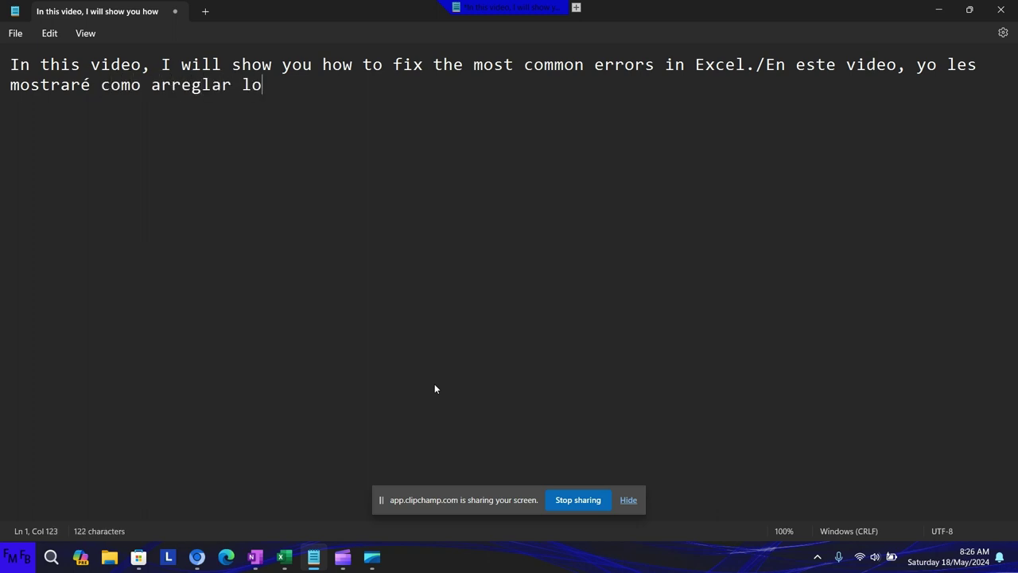
pyautogui.write('s errores ')
pyautogui.write('más ')
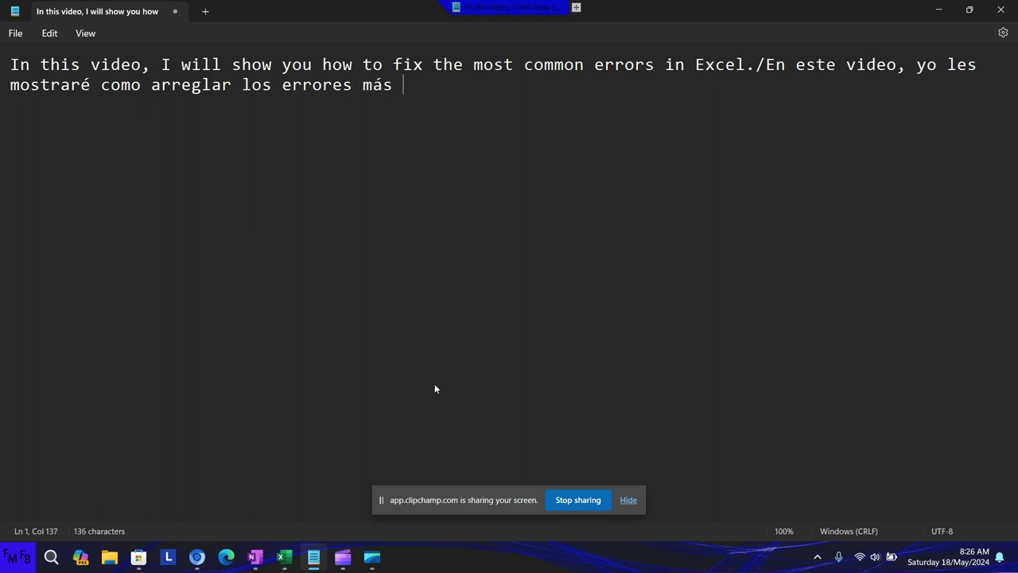
pyautogui.write('comunes en')
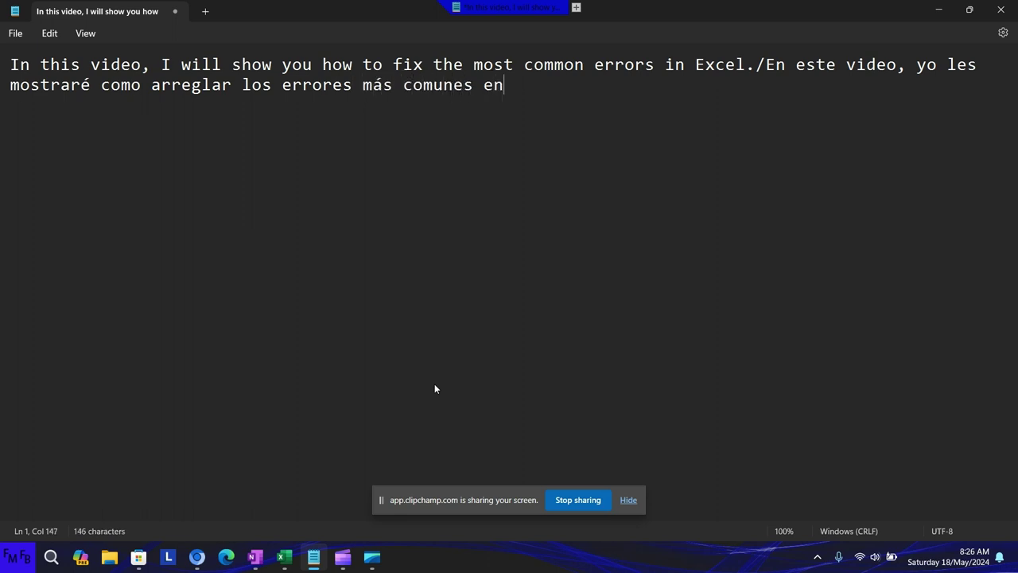
pyautogui.write(' Excel')
pyautogui.write('.')
pyautogui.press('Return')
pyautogui.hotkey('alt', 'Tab')
pyautogui.hotkey('alt', 'Tab')
pyautogui.hotkey('alt', 'Tab')
pyautogui.hotkey('alt', 'Tab')
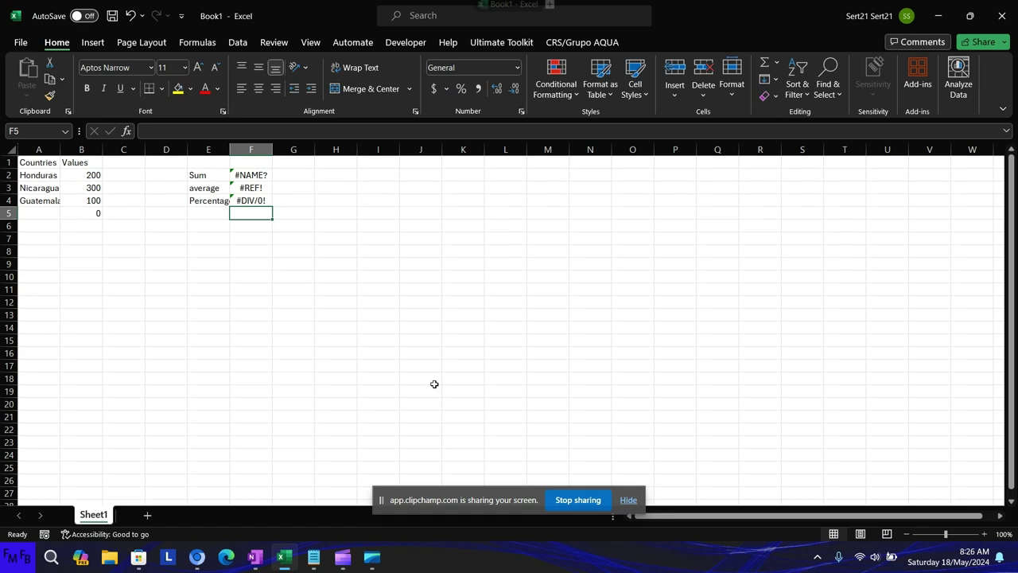
pyautogui.press('Up')
pyautogui.press('Up')
pyautogui.press('Up')
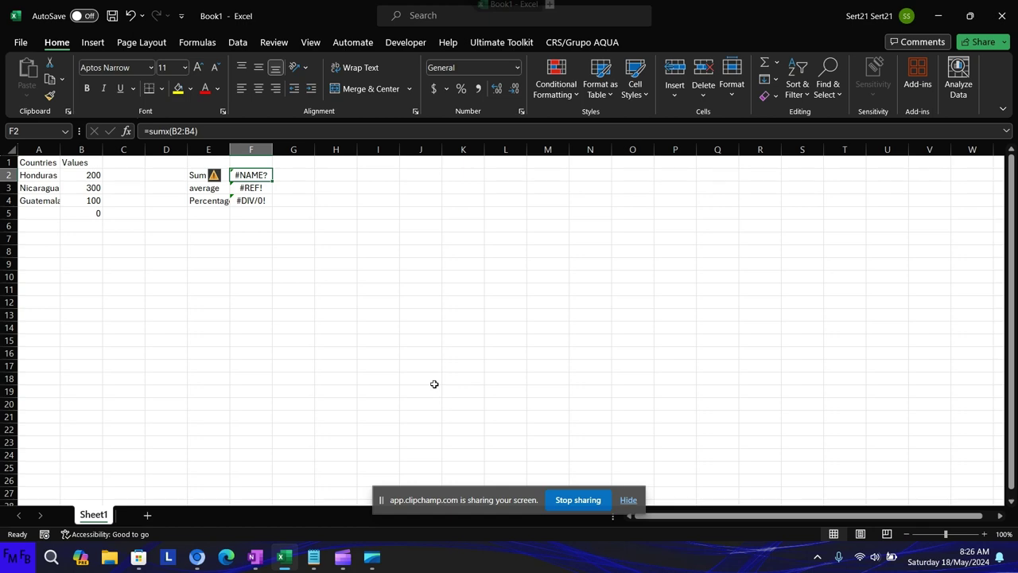
pyautogui.hotkey('alt', 'Tab')
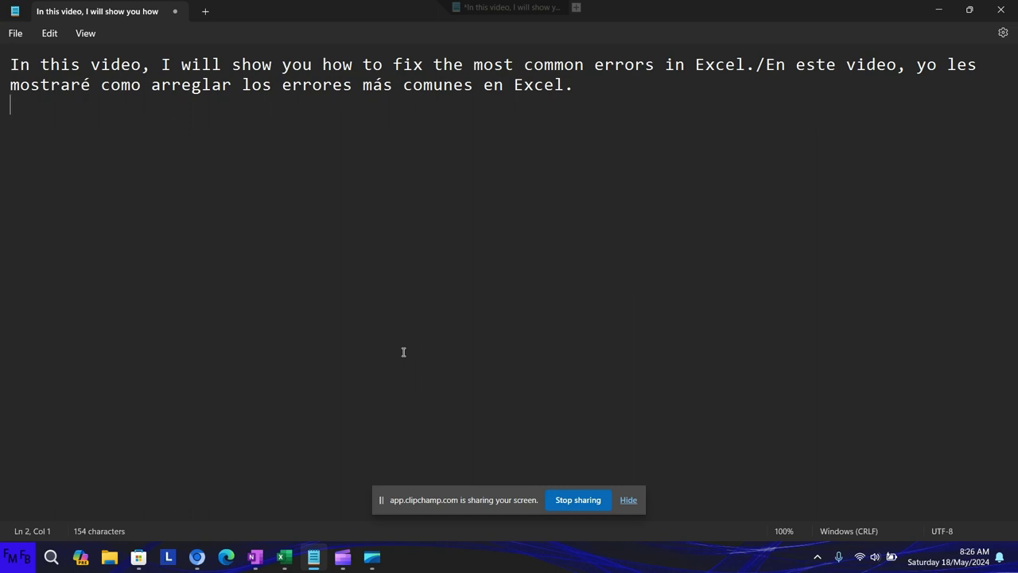
# Step: Write line 2: 'The First error is the Name error', caused by a typo in the formula name
pyautogui.write('The Firs')
pyautogui.write('t error')
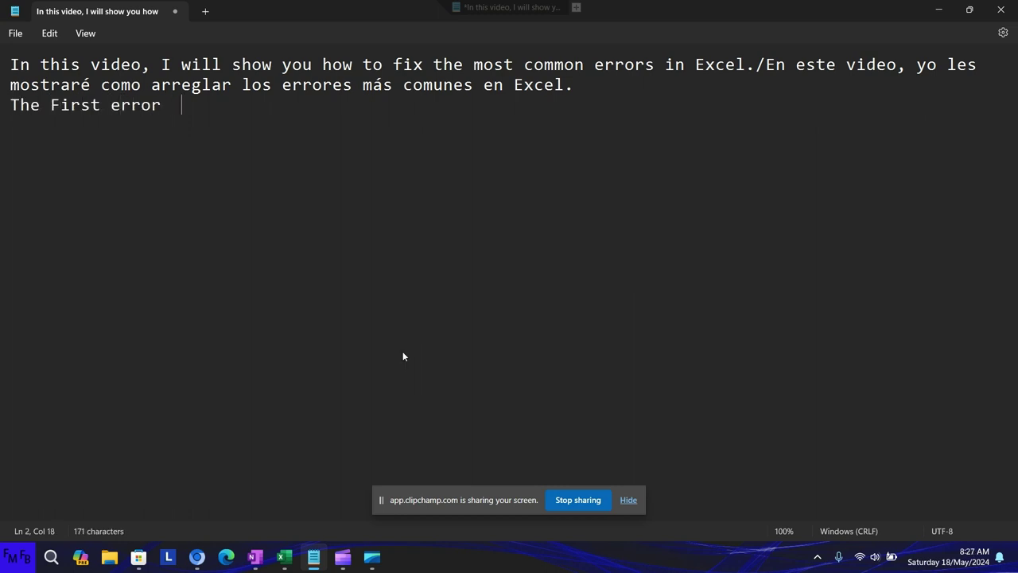
pyautogui.press('BackSpace')
pyautogui.write('is ')
pyautogui.write('the Nme e')
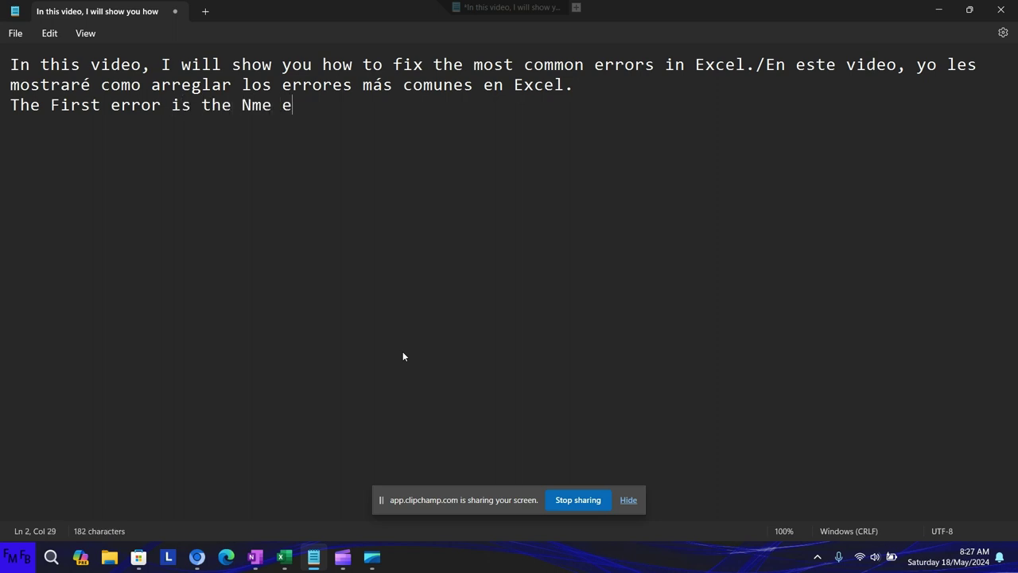
pyautogui.write('rror,')
pyautogui.write(' which ')
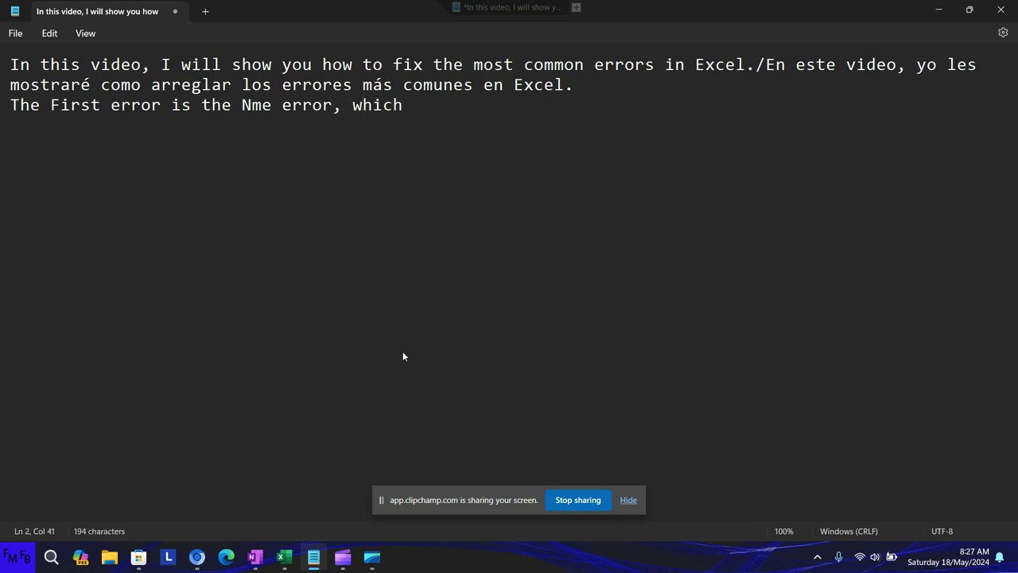
pyautogui.write('generall')
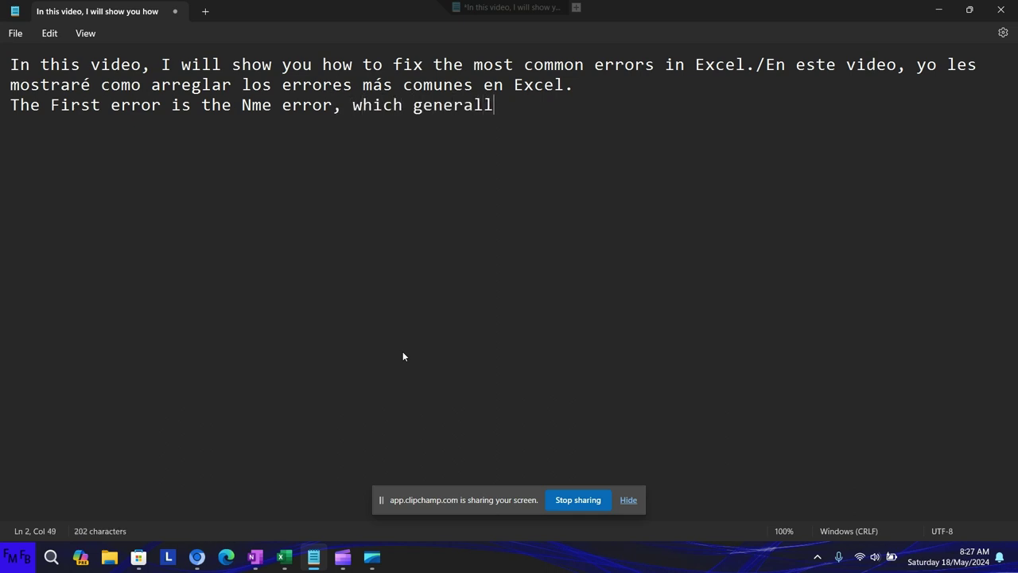
pyautogui.write('y happe')
pyautogui.write('ns when ')
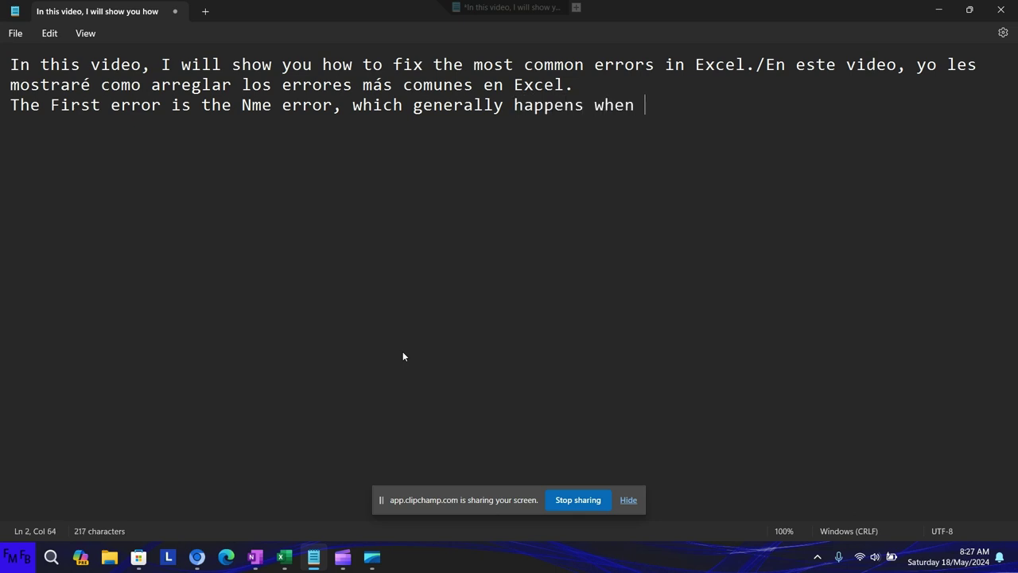
pyautogui.write('there is')
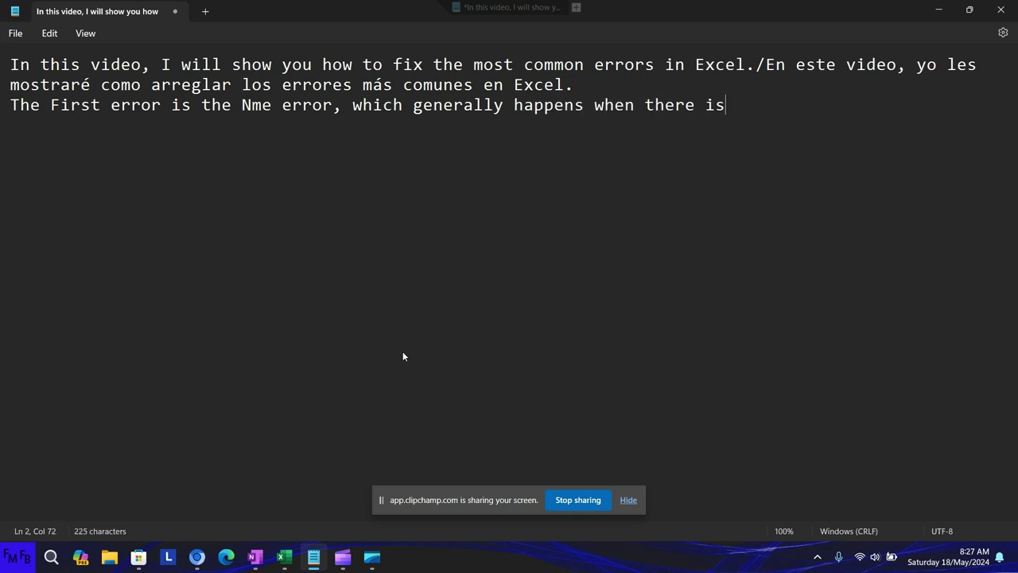
pyautogui.write(' ati')
pyautogui.write('po in ')
pyautogui.write('th')
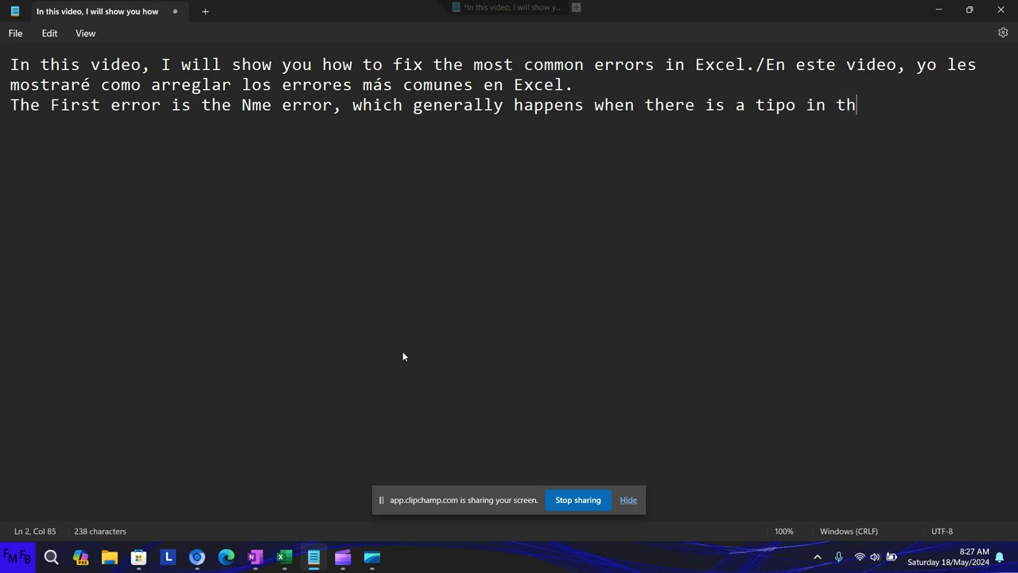
pyautogui.write('e form')
pyautogui.write('ula name')
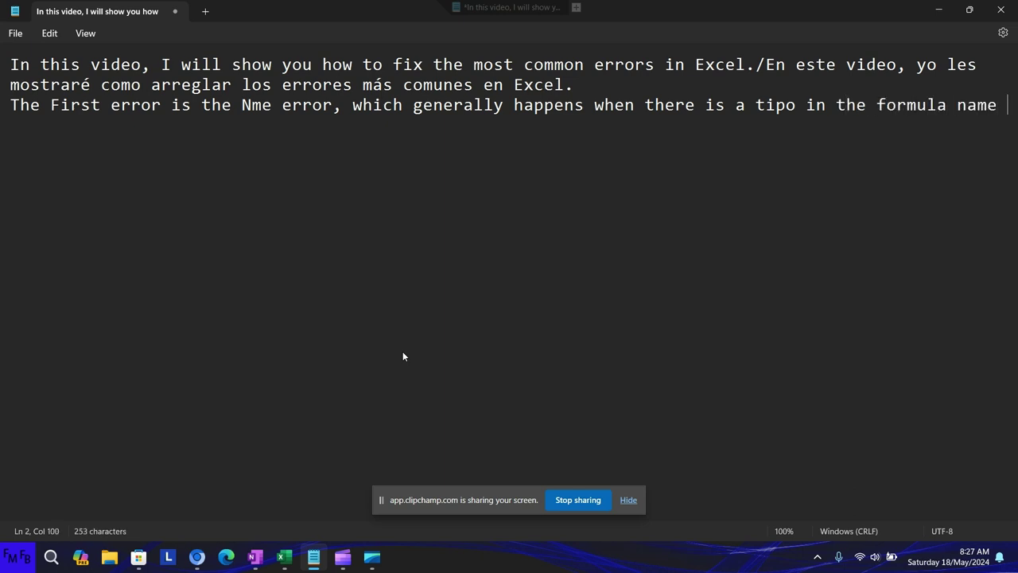
pyautogui.write('you')
pyautogui.write('are usin')
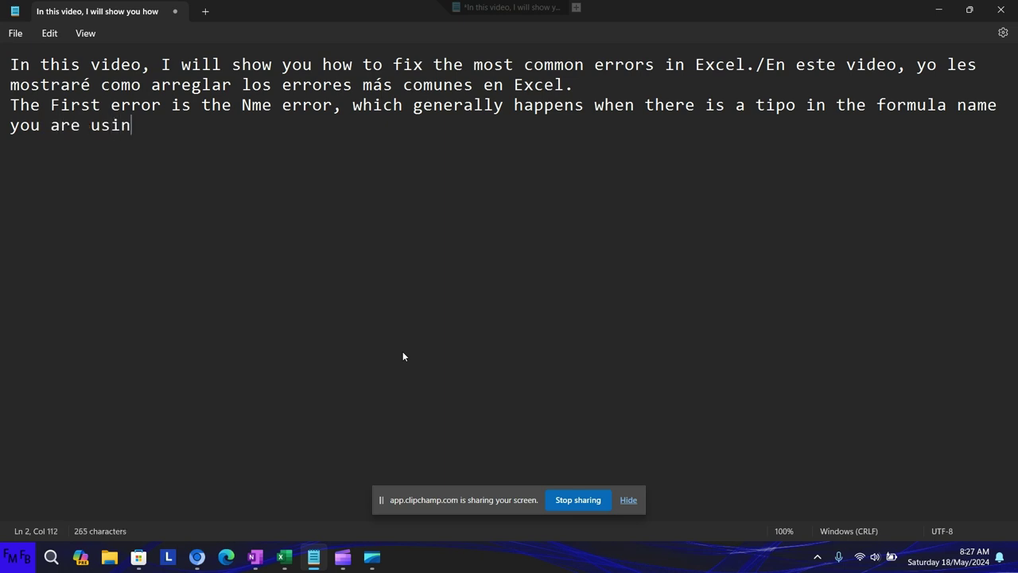
pyautogui.write('g')
pyautogui.write('./E')
pyautogui.write('l primer er')
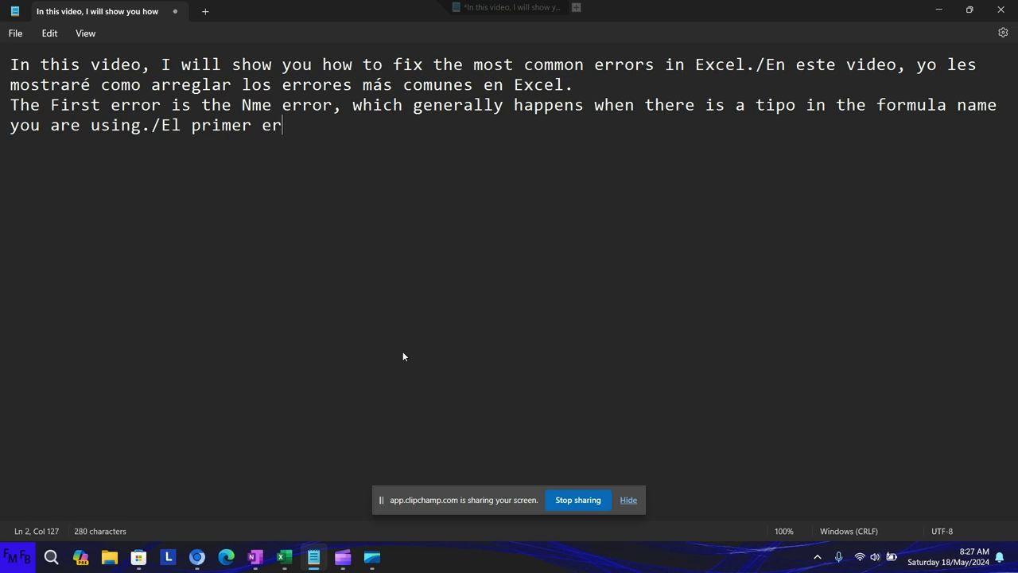
pyautogui.write('ror es el')
pyautogui.write(' Name')
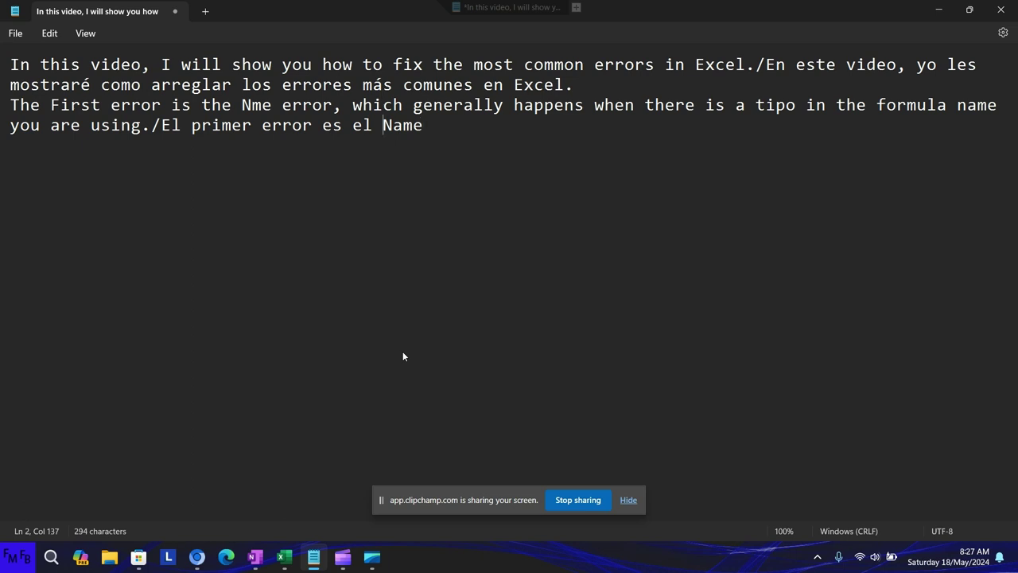
pyautogui.write('error ')
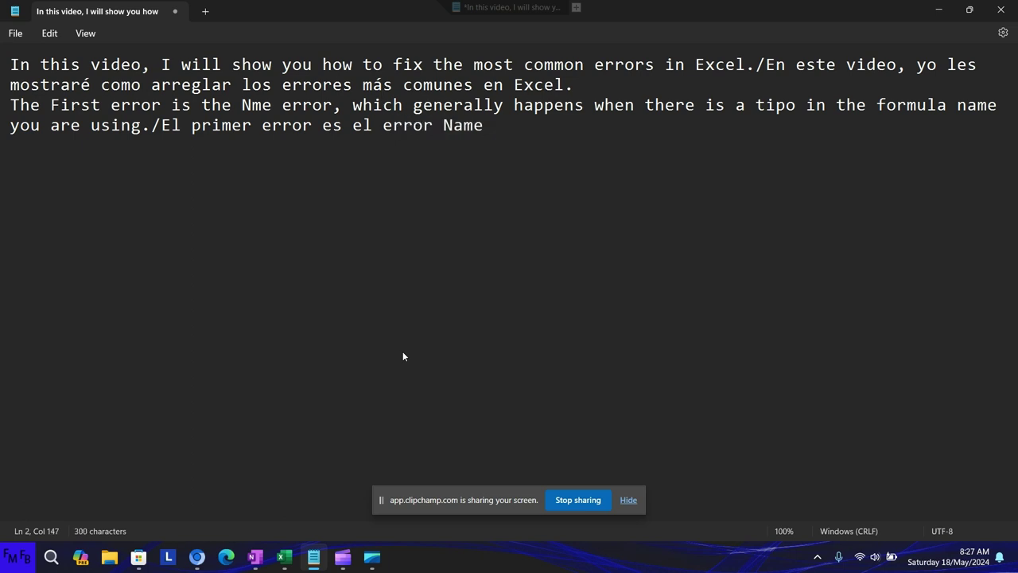
pyautogui.write(' o N')
pyautogui.write('ombre que ')
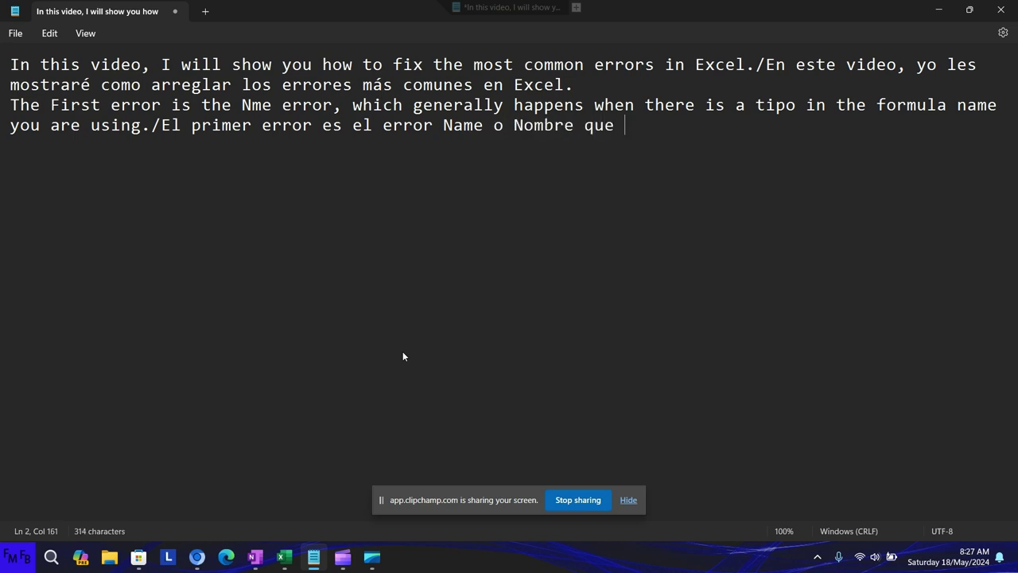
pyautogui.write('gene')
pyautogui.write('ralmente ')
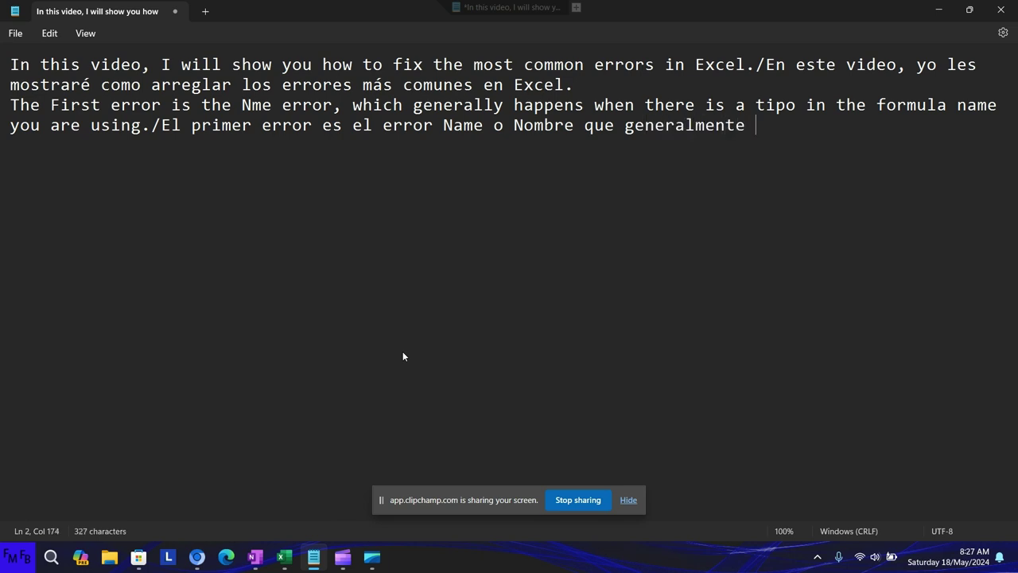
pyautogui.write('pas')
pyautogui.write('a cuando ha')
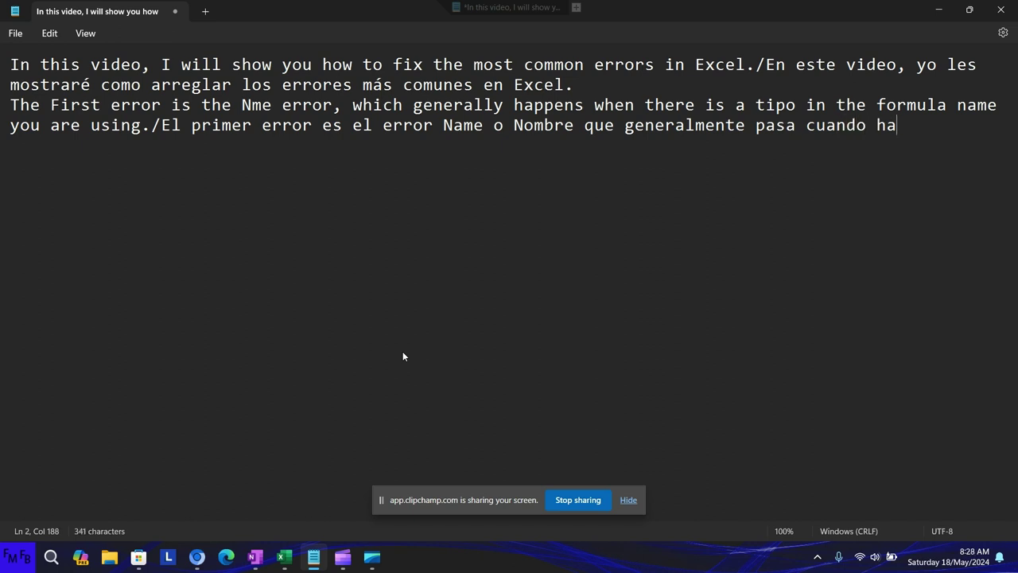
pyautogui.write('y ')
pyautogui.write('un erorr')
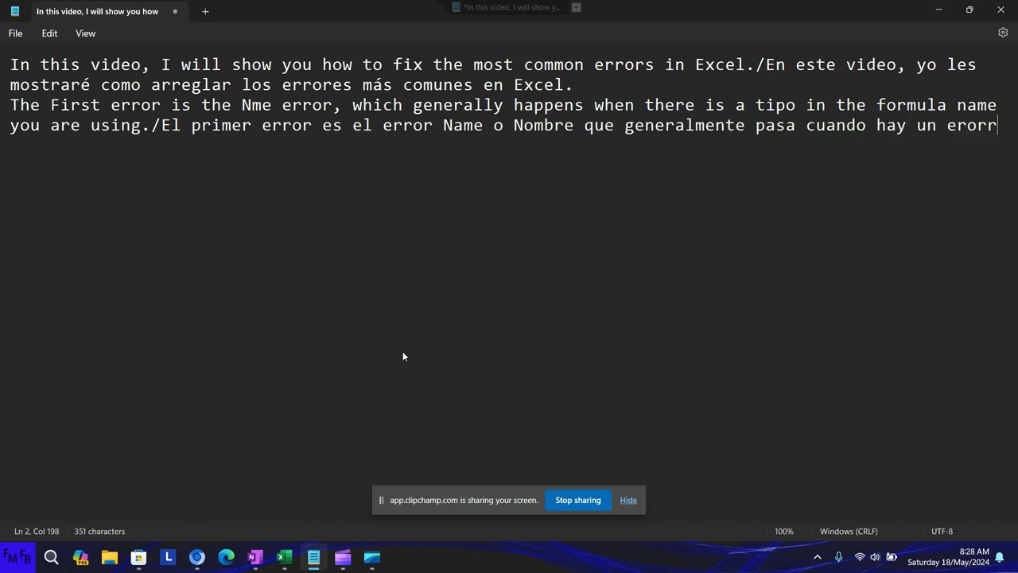
# Step: Finish the Spanish sentence with 'error en el nombre de la formula', fixing the typos
pyautogui.press('BackSpace')
pyautogui.press('BackSpace')
pyautogui.press('BackSpace')
pyautogui.write('ror ')
pyautogui.write('e')
pyautogui.write('n el n')
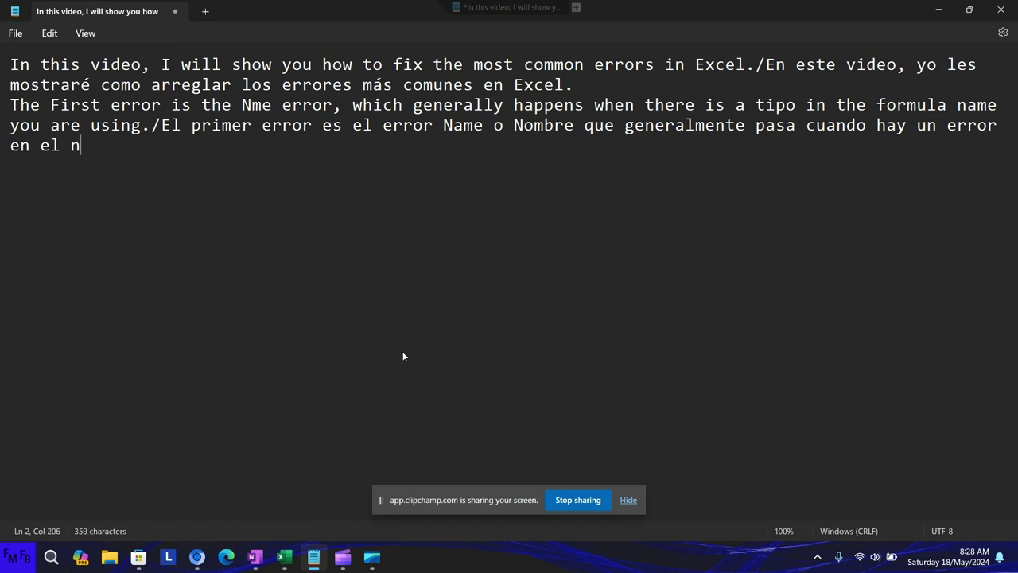
pyautogui.write('ombre de ')
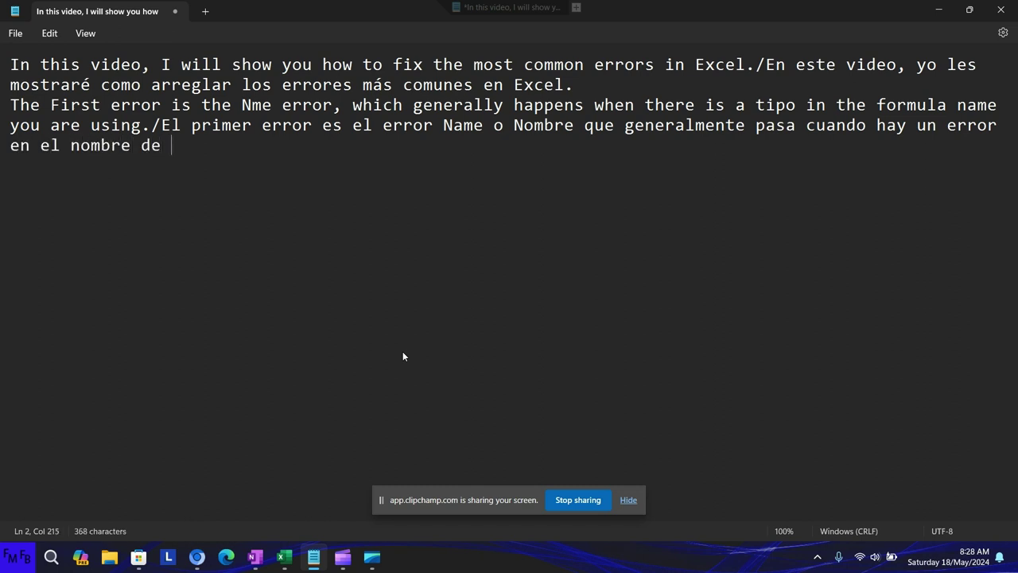
pyautogui.write('k')
pyautogui.press('BackSpace')
pyautogui.write('la form')
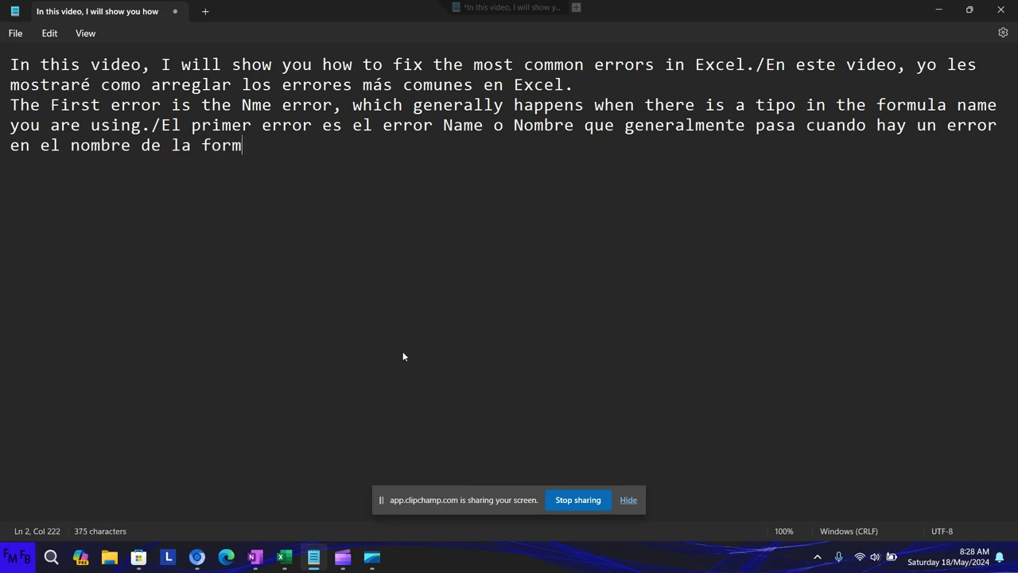
pyautogui.write('ula.')
pyautogui.hotkey('alt', 'Tab')
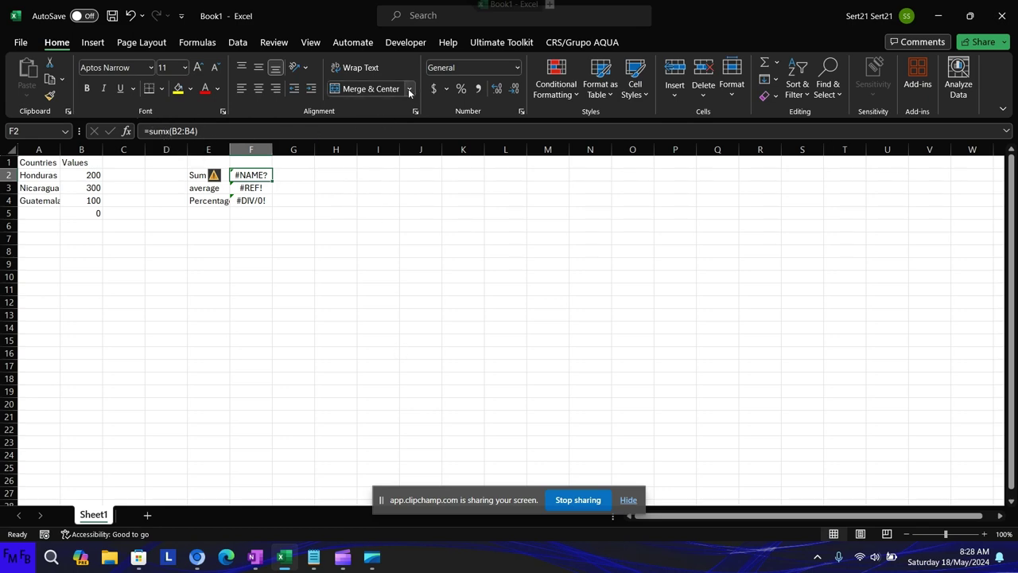
# Step: Use Error Checking's calculation steps to show F2's sumx formula evaluating to #NAME?
pyautogui.click(199, 44)
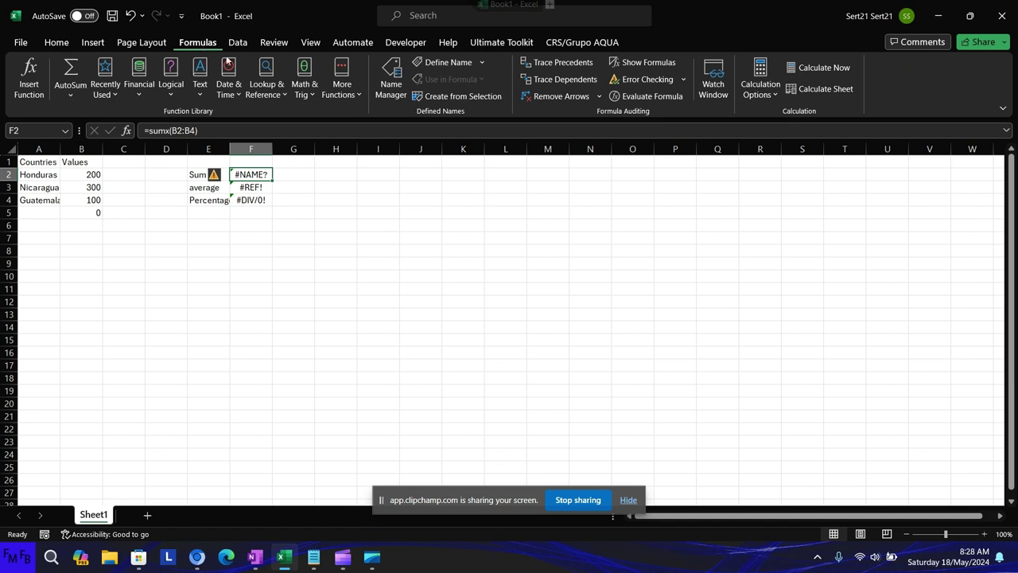
pyautogui.click(654, 82)
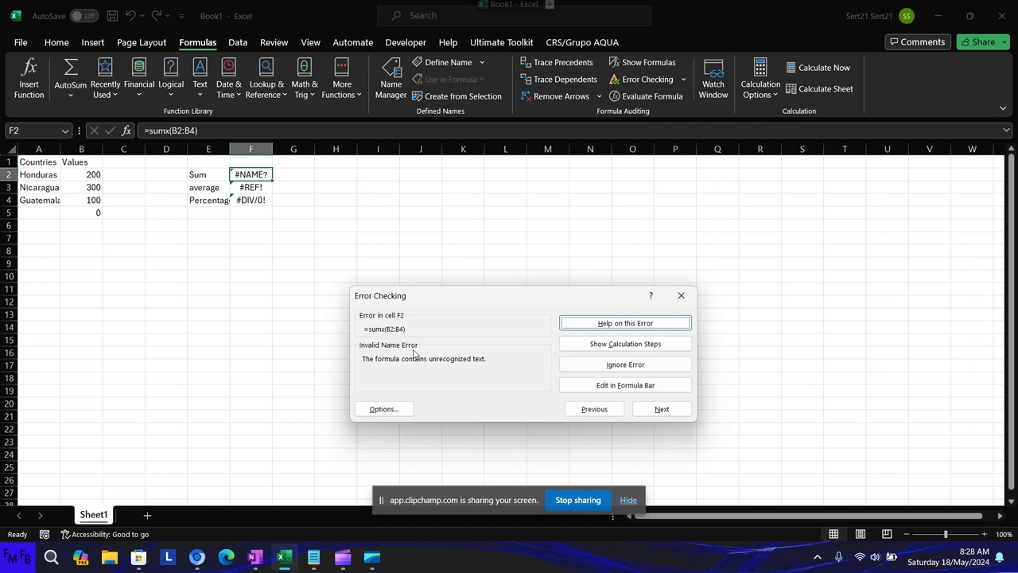
pyautogui.click(606, 344)
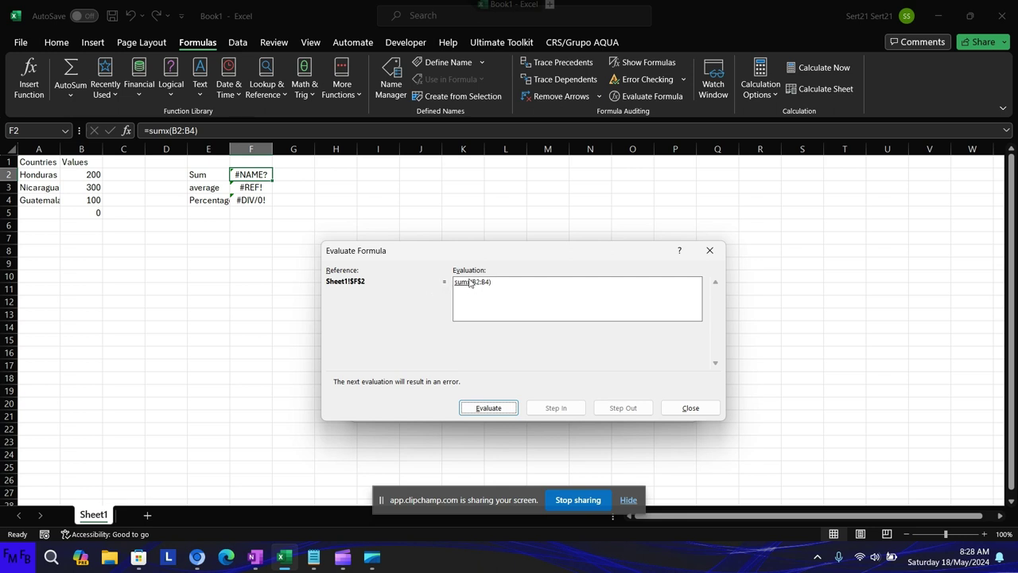
pyautogui.click(491, 406)
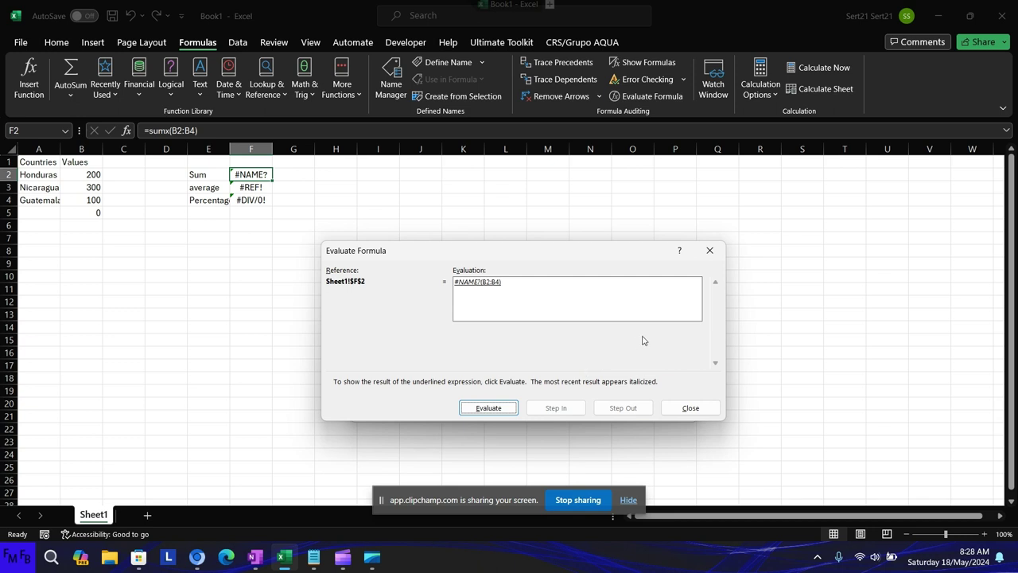
pyautogui.click(709, 250)
pyautogui.press('Escape')
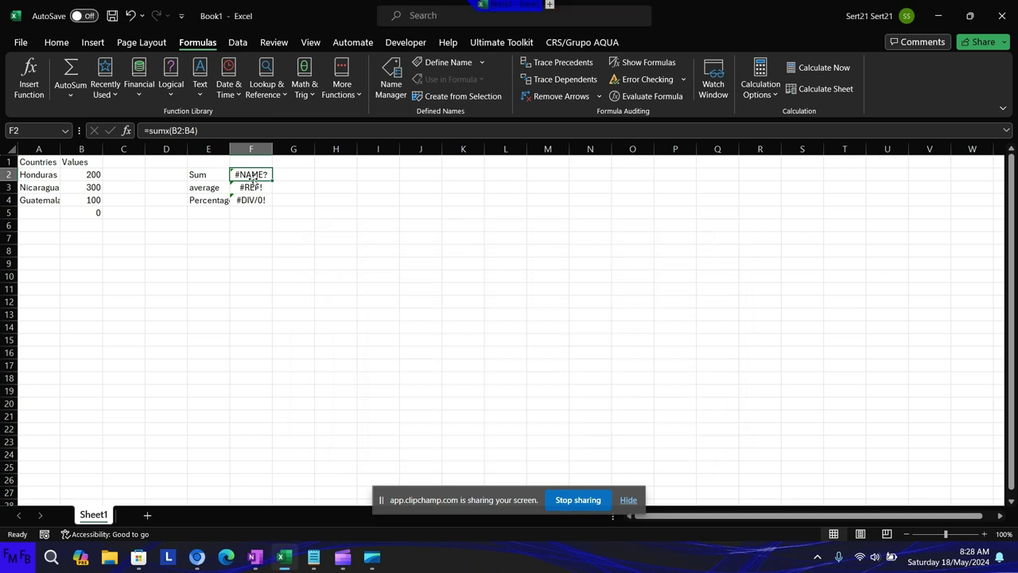
# Step: Correct F2 from =sumx to =sum(B2:B4) so it returns 600
pyautogui.doubleClick(252, 179)
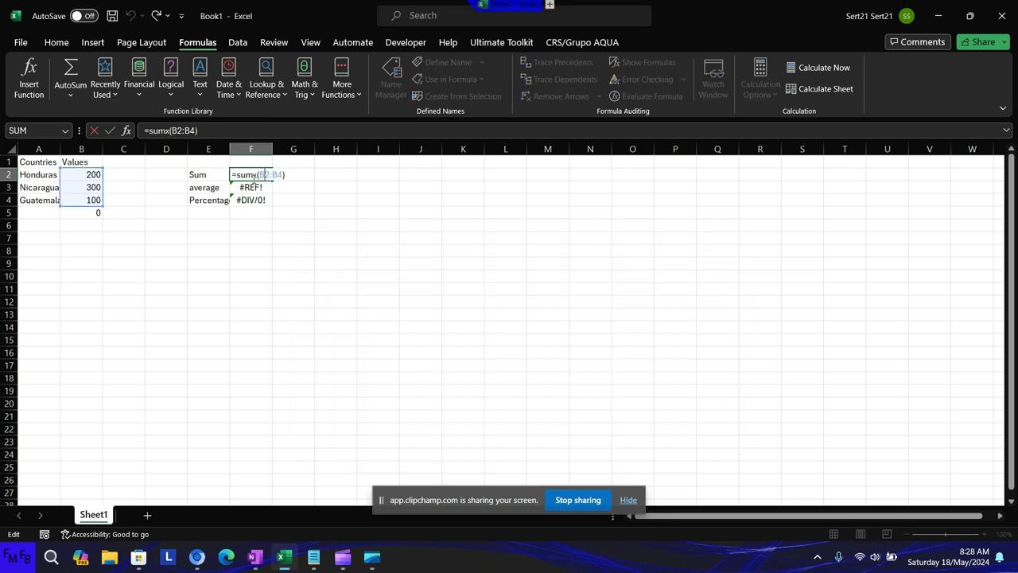
pyautogui.press('BackSpace')
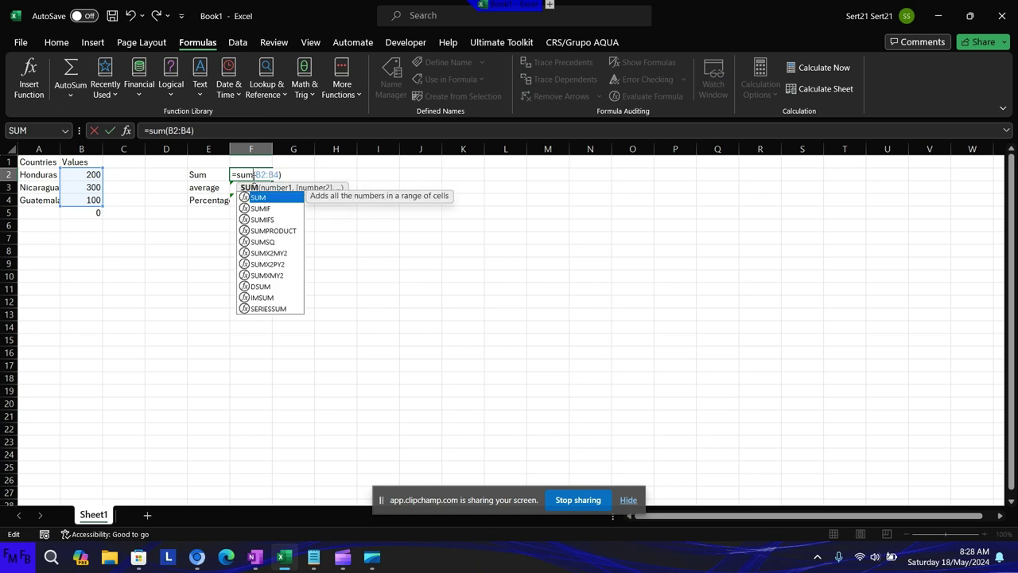
pyautogui.press('Return')
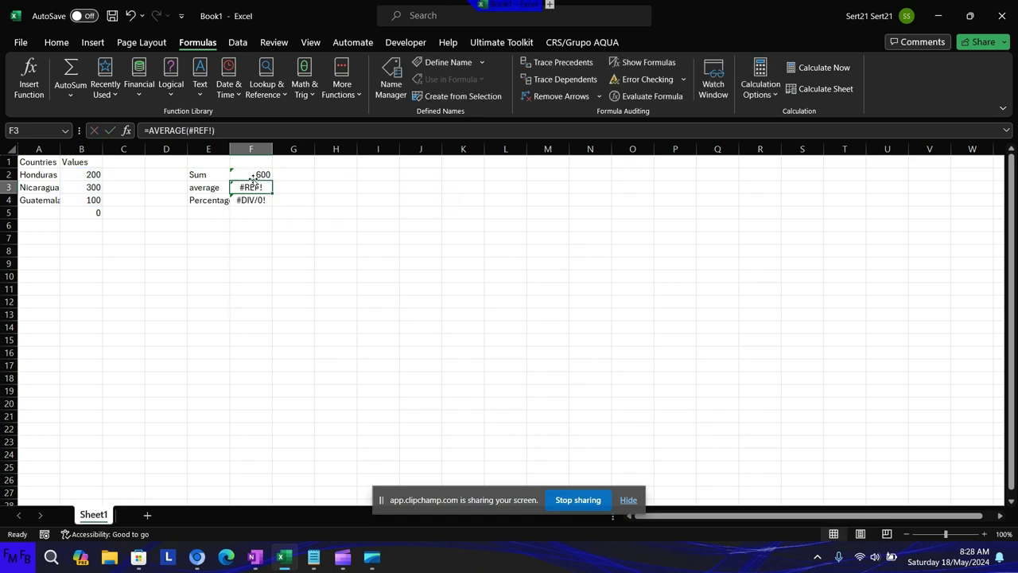
pyautogui.hotkey('alt', 'Tab')
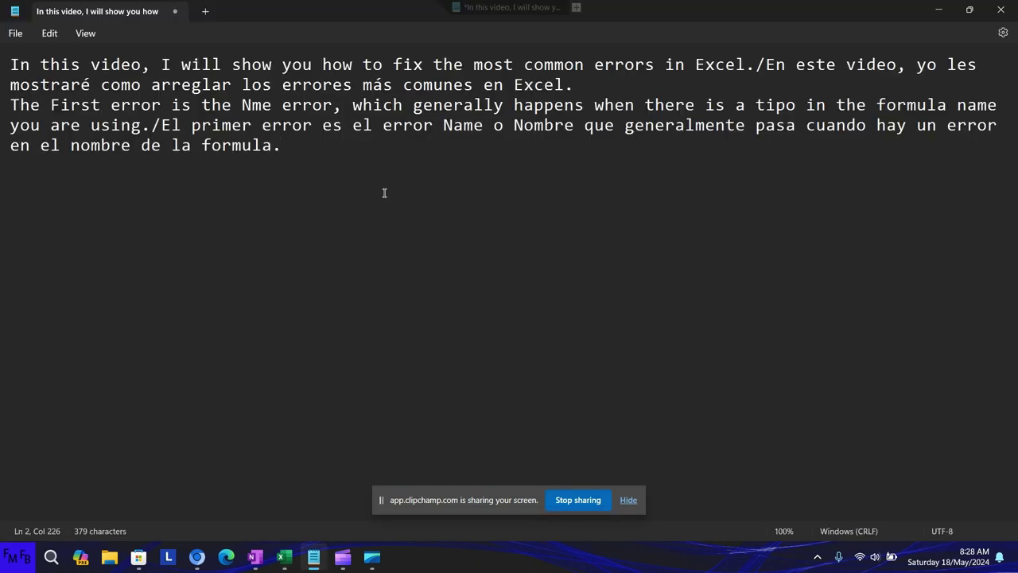
# Step: Add line 3: 'The second error happens when you delete a reference you are using in a formula.'
pyautogui.press('Return')
pyautogui.write('The s')
pyautogui.write('econd e')
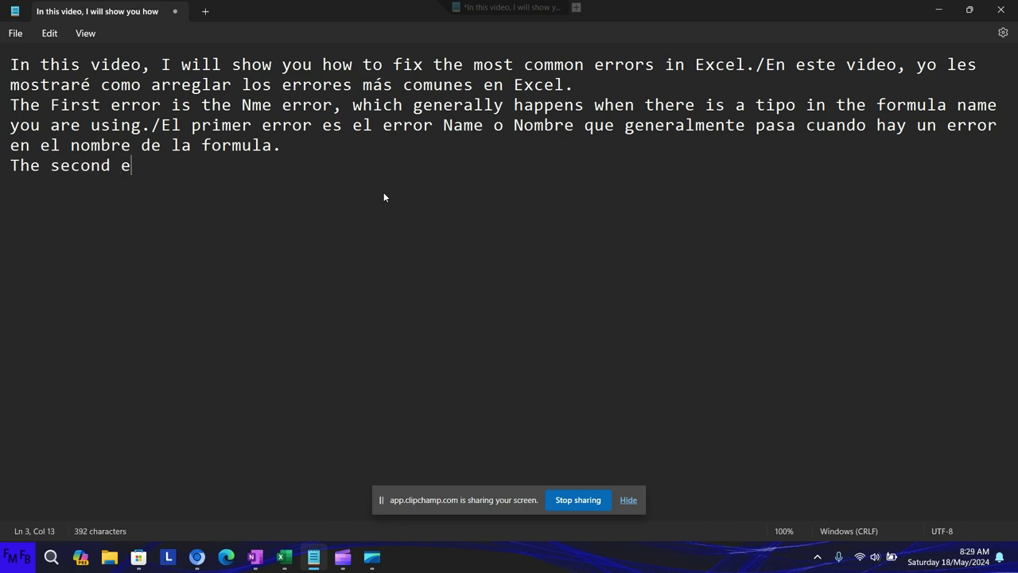
pyautogui.write('rror ')
pyautogui.write('happens w')
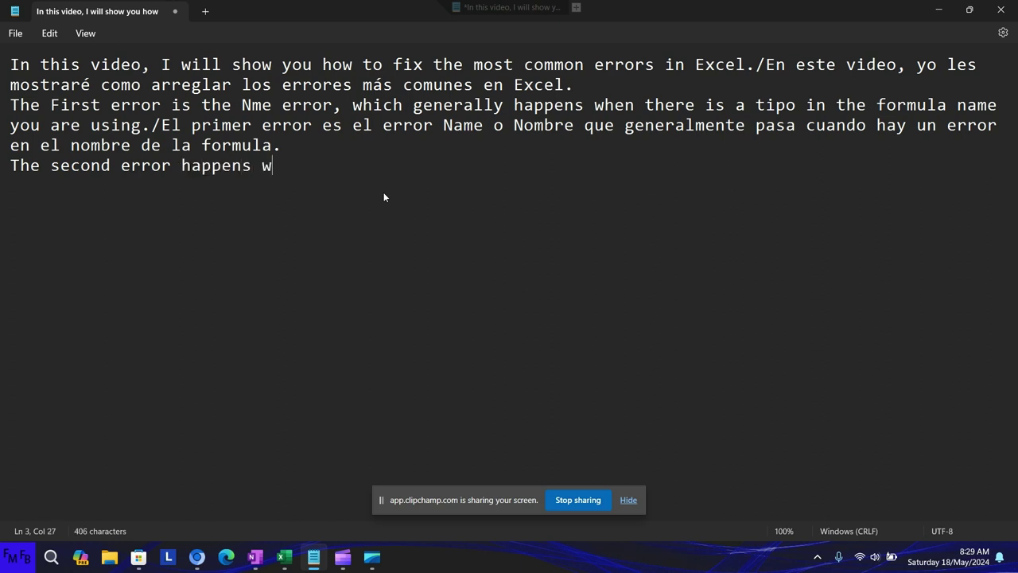
pyautogui.write('hen you de')
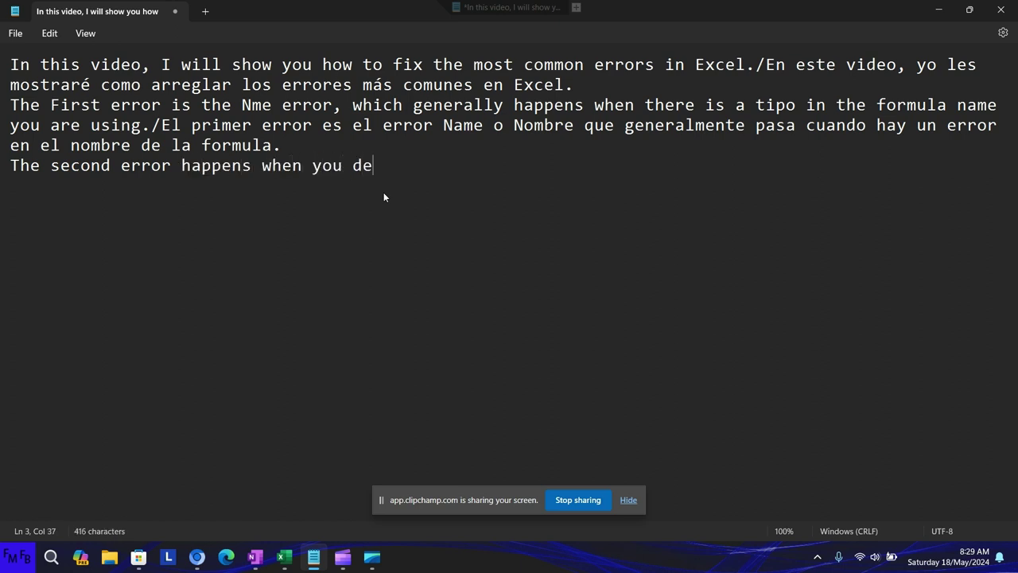
pyautogui.write('lete a ')
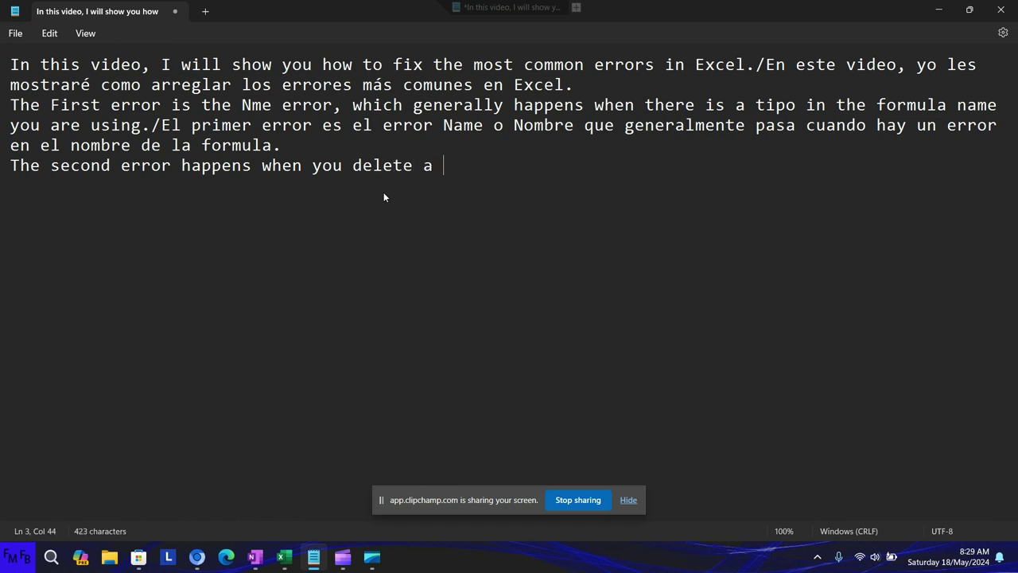
pyautogui.write('refer')
pyautogui.press('BackSpace')
pyautogui.press('BackSpace')
pyautogui.write('erence ')
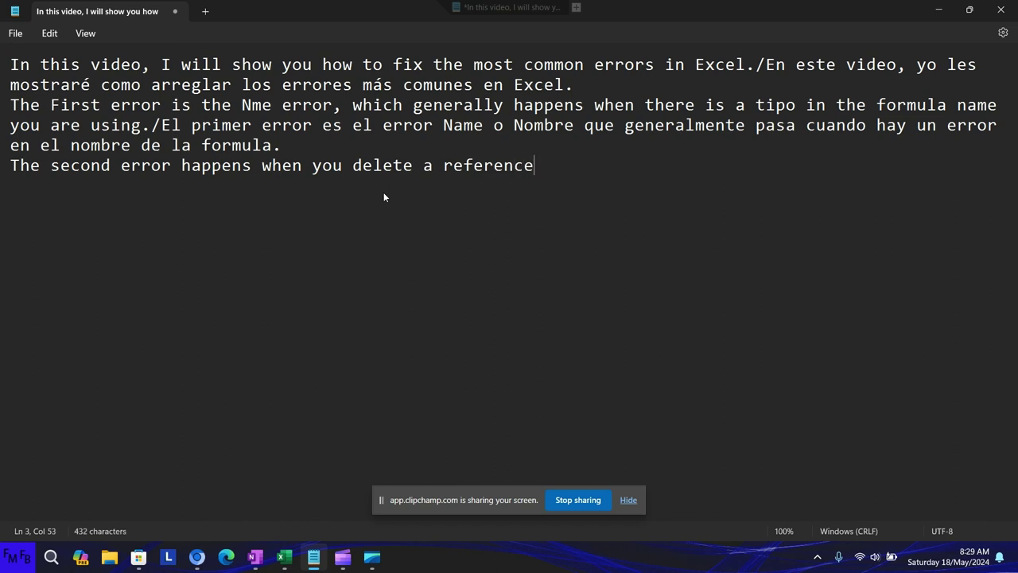
pyautogui.write('you ')
pyautogui.write('are ')
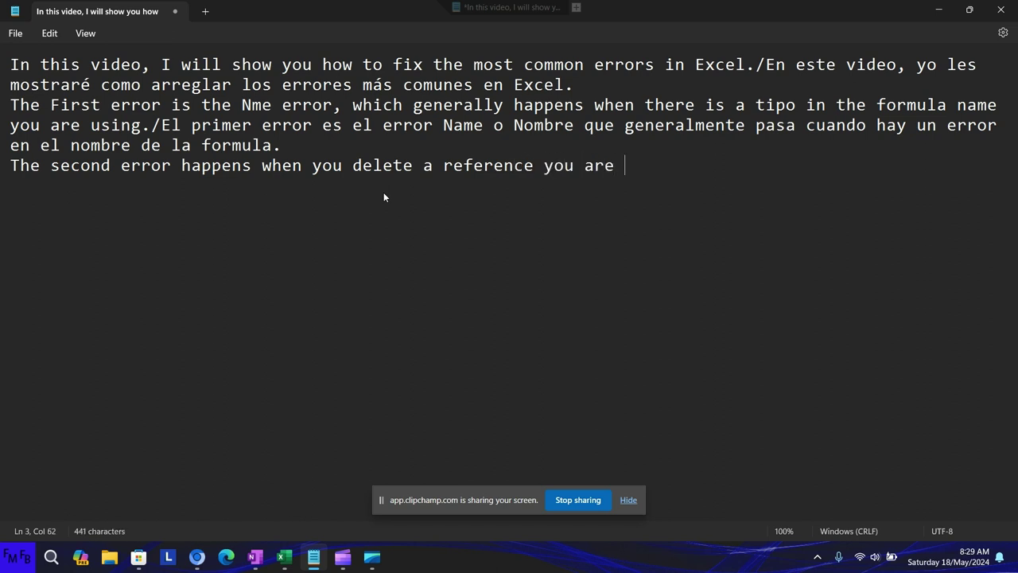
pyautogui.write('using in a ')
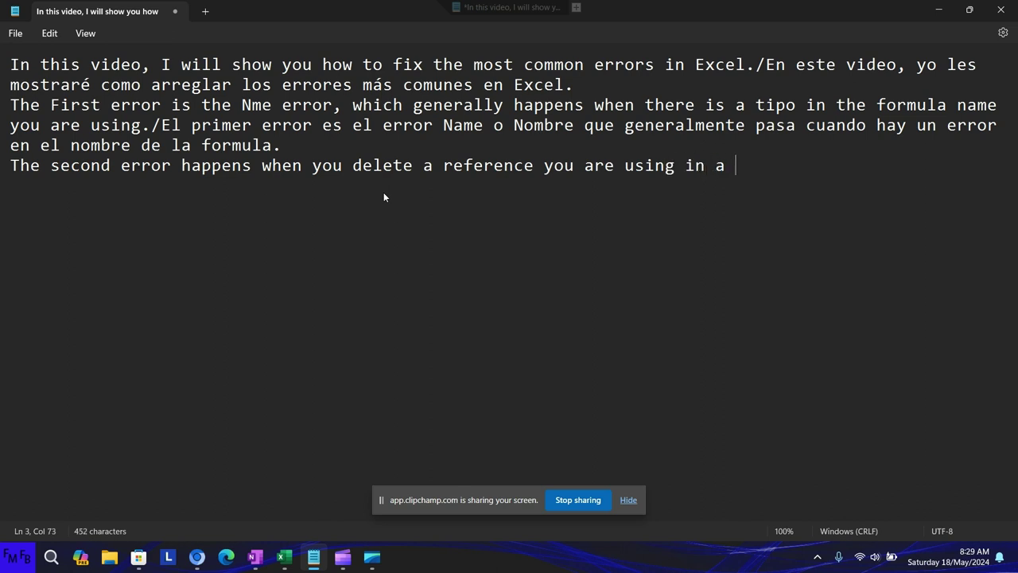
pyautogui.write('formulka')
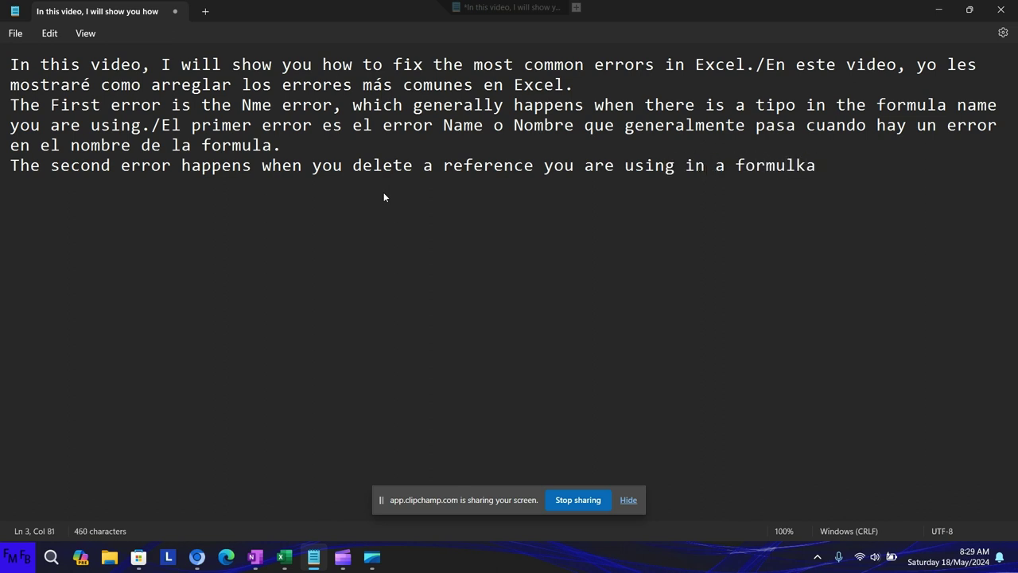
pyautogui.press('BackSpace')
pyautogui.press('BackSpace')
# Step: Add the Spanish version: 'El segundo error es el error de referencia… que estaba usando en la formula.'
pyautogui.write('a./')
pyautogui.write('El se')
pyautogui.write('gundo error')
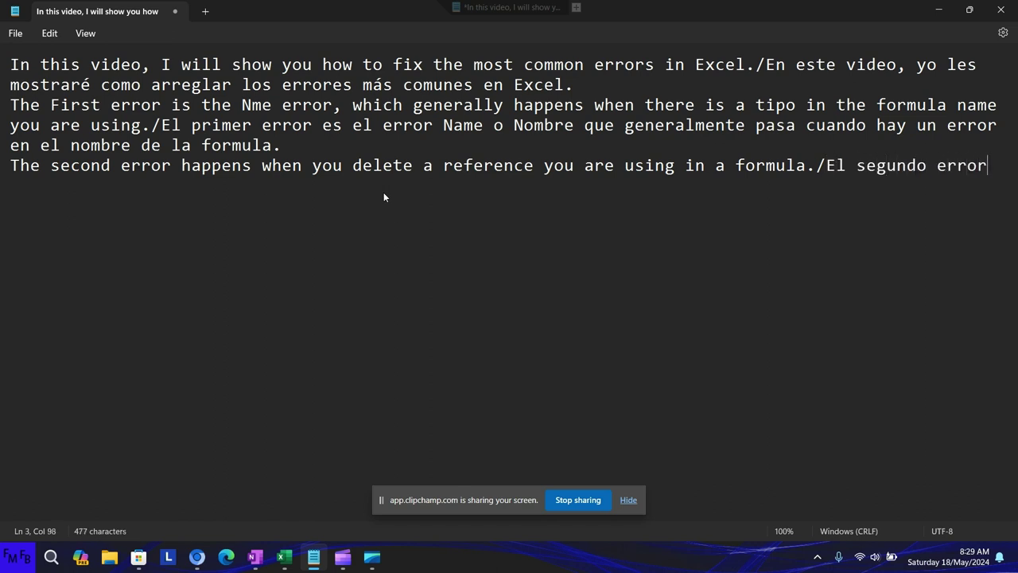
pyautogui.write(' es el err')
pyautogui.write('or de refre')
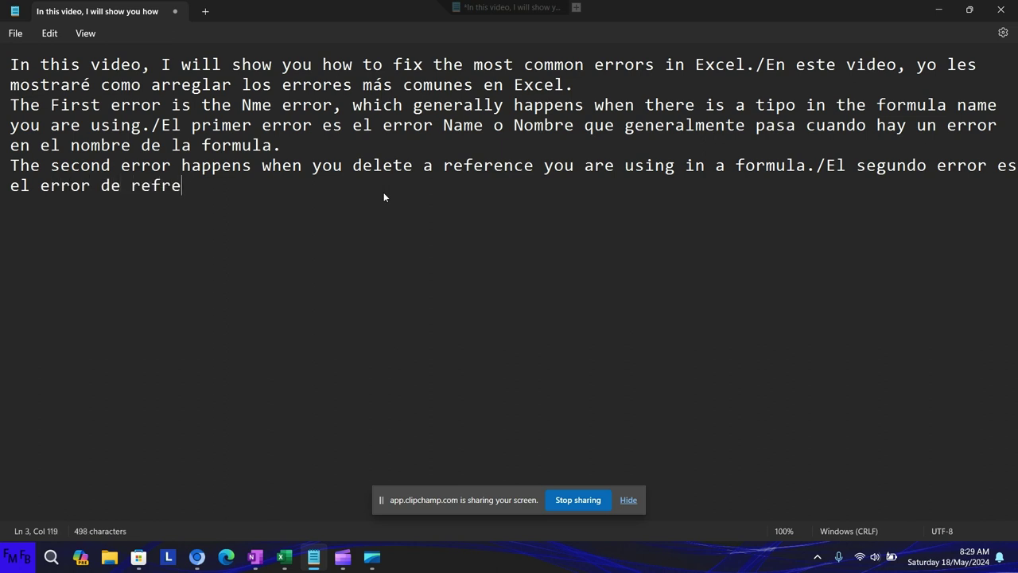
pyautogui.write('nec')
pyautogui.write('ia q')
pyautogui.write('ue ocu')
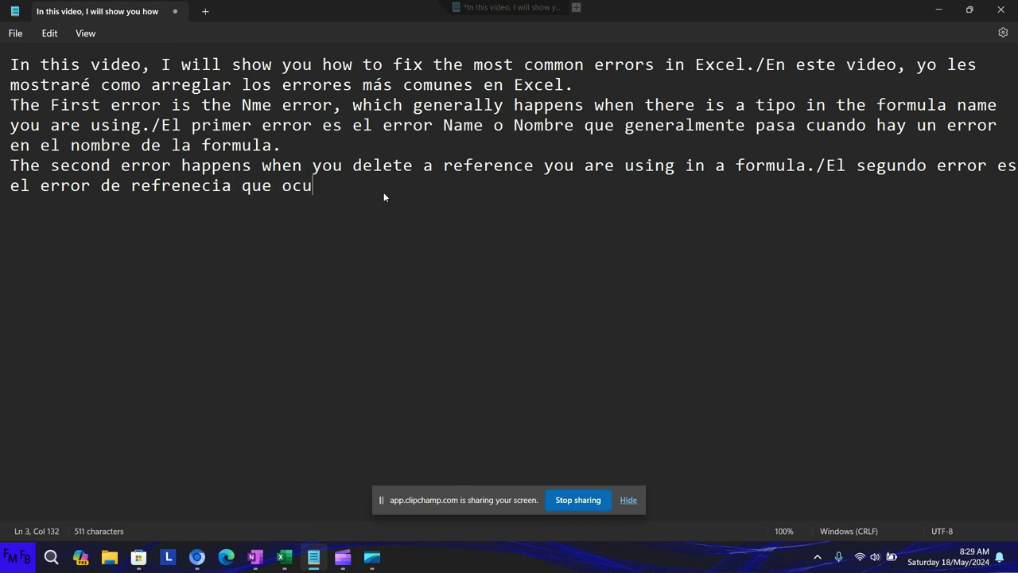
pyautogui.write('rre ')
pyautogui.write('cuand')
pyautogui.write('o una')
pyautogui.press('BackSpace')
pyautogui.press('BackSpace')
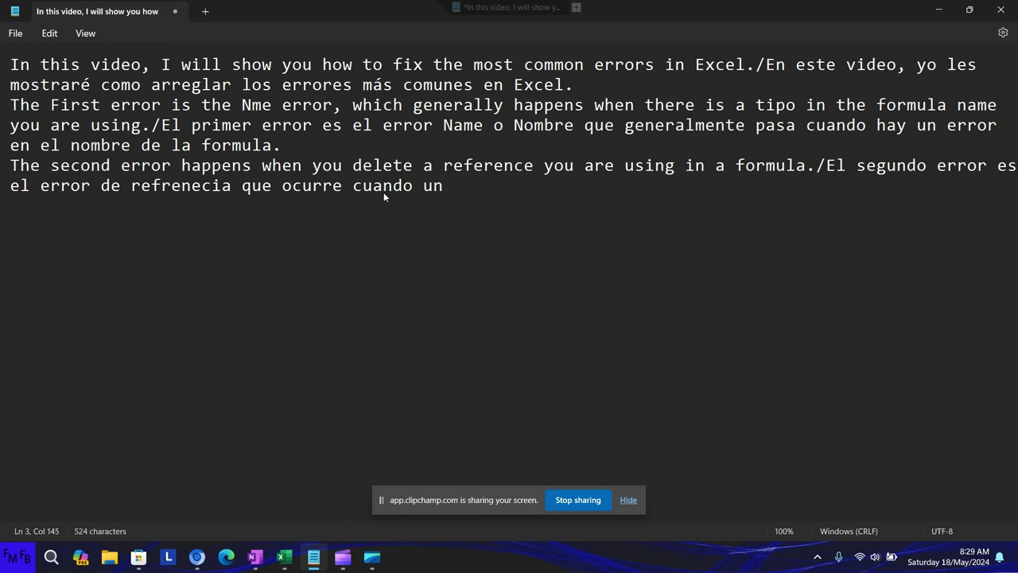
pyautogui.write('o bo')
pyautogui.write('rra ')
pyautogui.write('un ran')
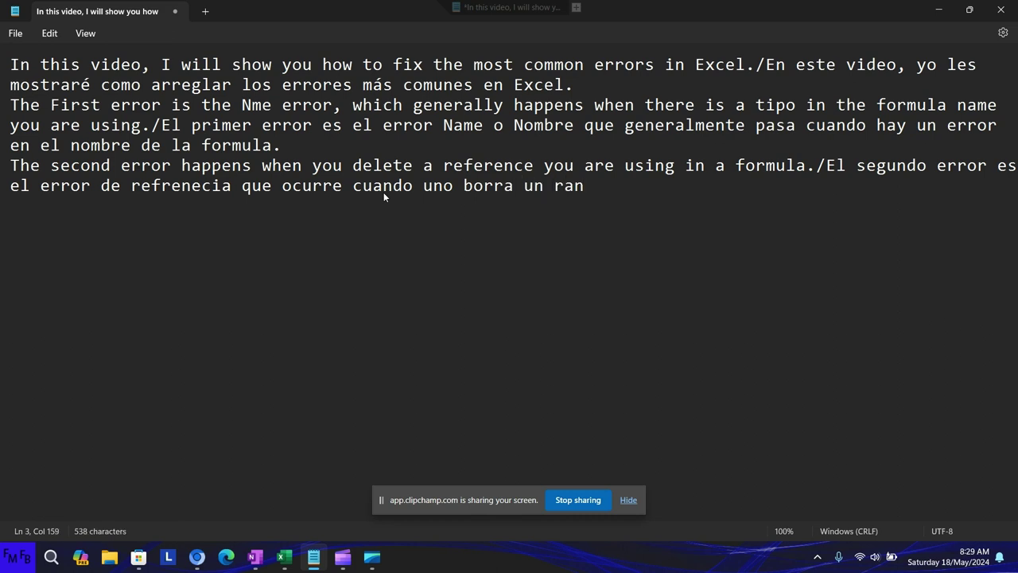
pyautogui.write('go de cel')
pyautogui.write('das que ')
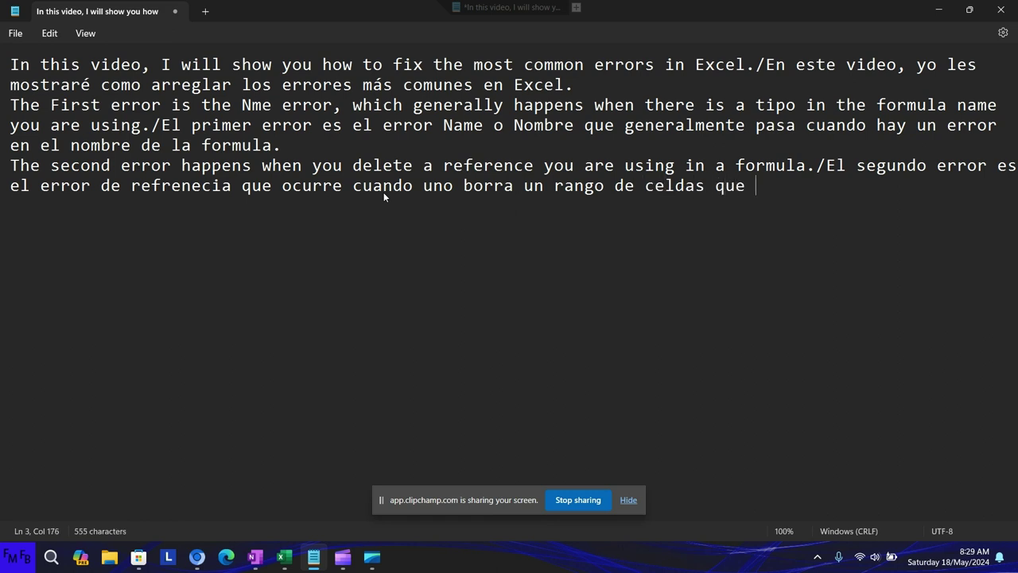
pyautogui.write('estaba ')
pyautogui.write('usando en la ')
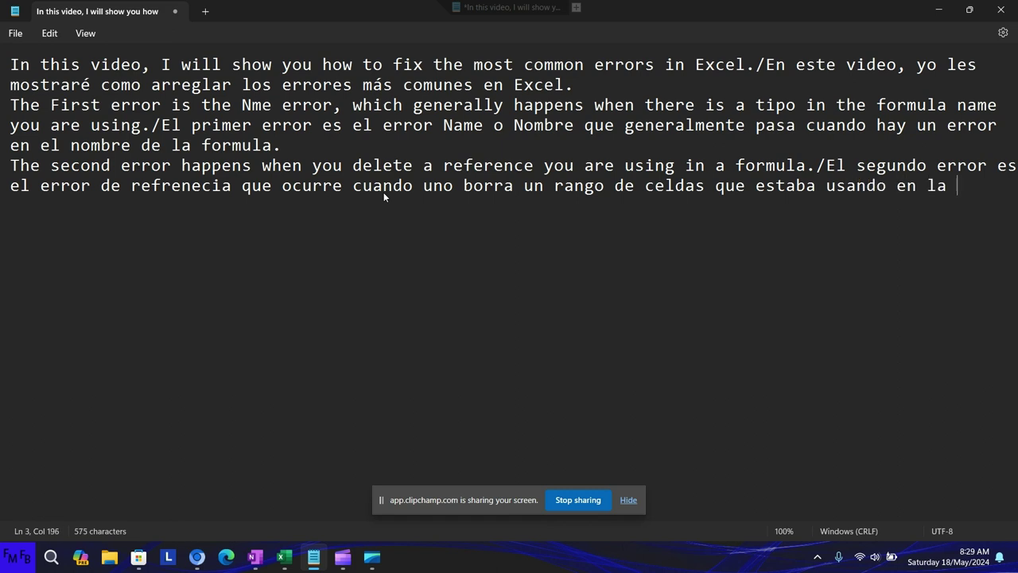
pyautogui.write('formula')
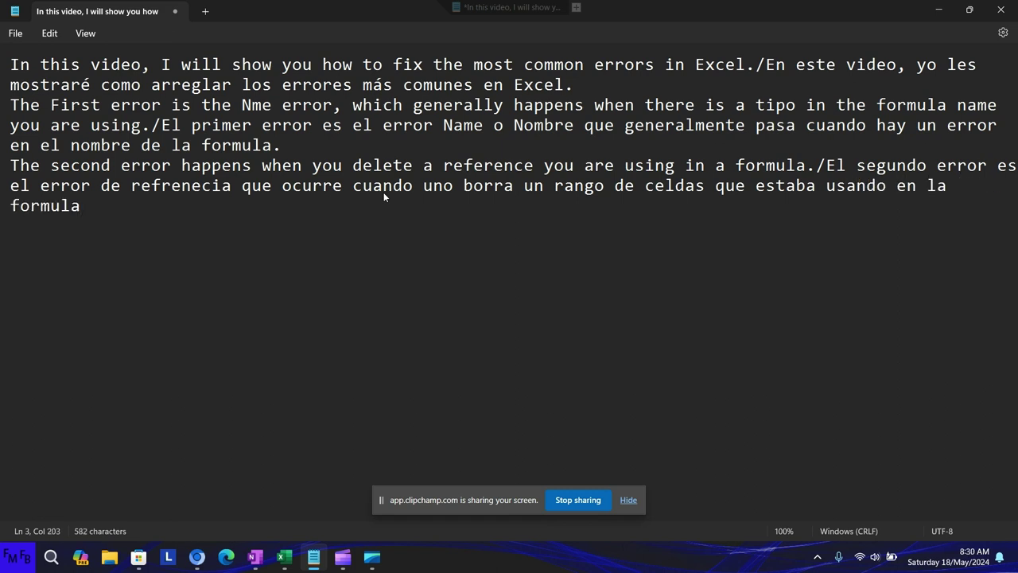
pyautogui.write('.')
pyautogui.hotkey('alt', 'Tab')
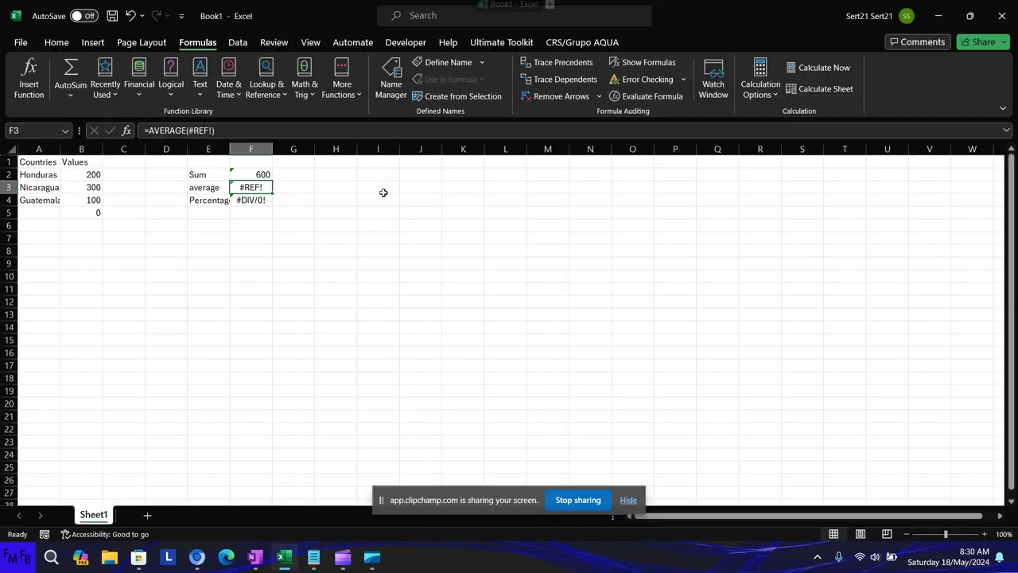
# Step: Replace the #REF! in F3's AVERAGE formula with B2:B4 so it shows 200
pyautogui.press('F2')
pyautogui.press('Escape')
pyautogui.press('F2')
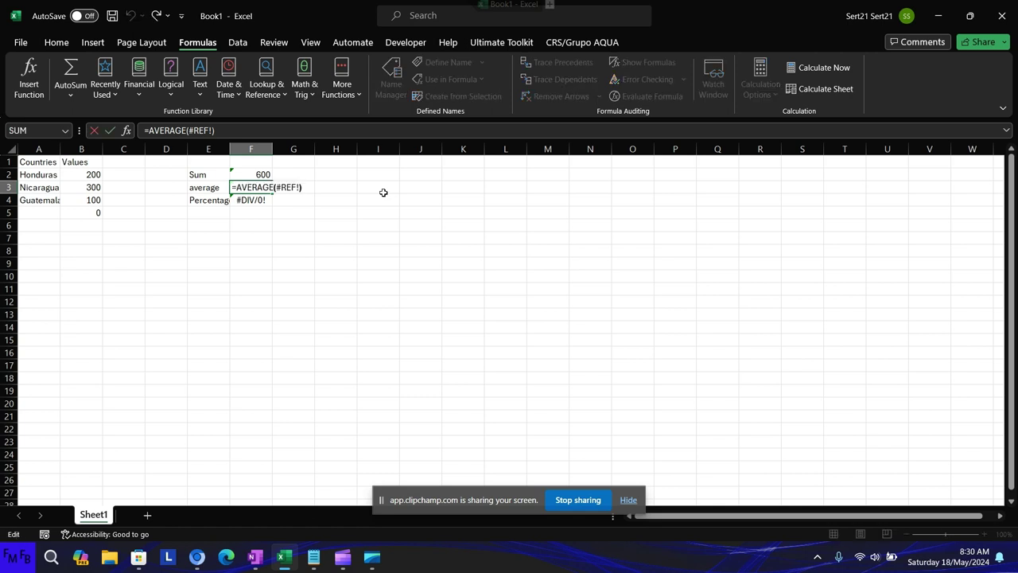
pyautogui.press('Left')
pyautogui.hotkey('shift', 'Left')
pyautogui.hotkey('shift', 'Left')
pyautogui.hotkey('shift', 'Left')
pyautogui.hotkey('shift', 'Left')
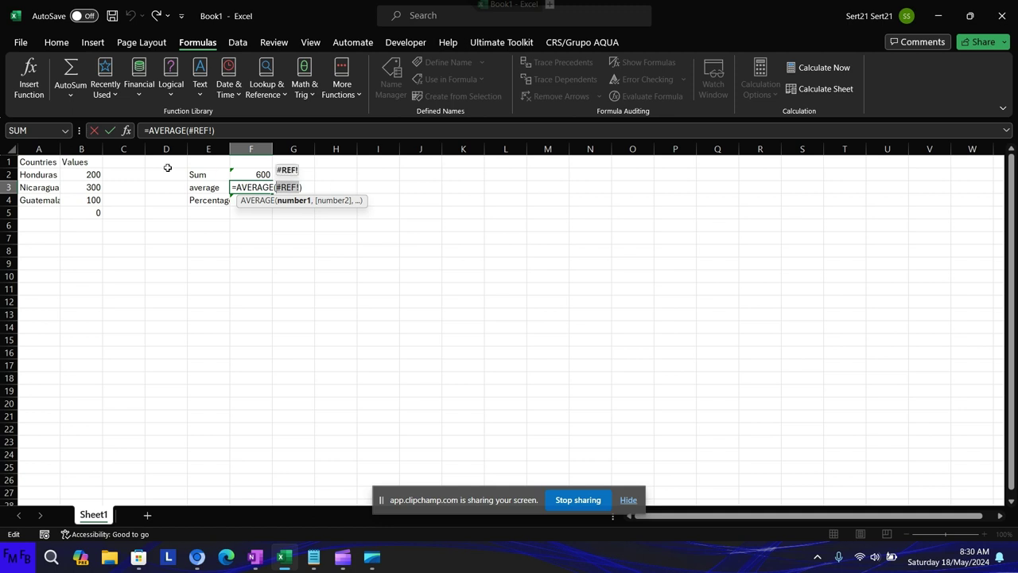
pyautogui.moveTo(68, 174); pyautogui.dragTo(67, 194)
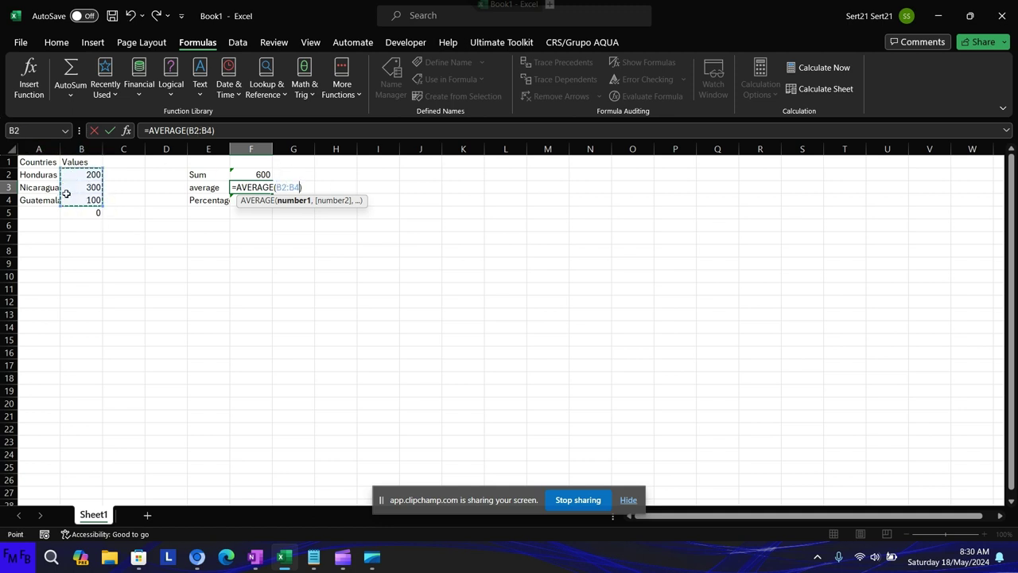
pyautogui.press('Return')
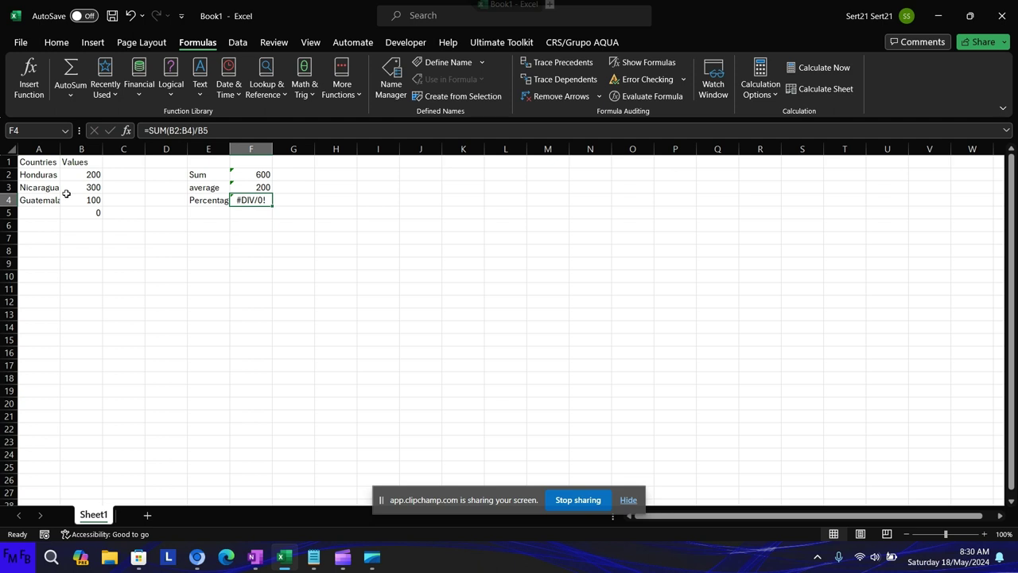
pyautogui.press('Up')
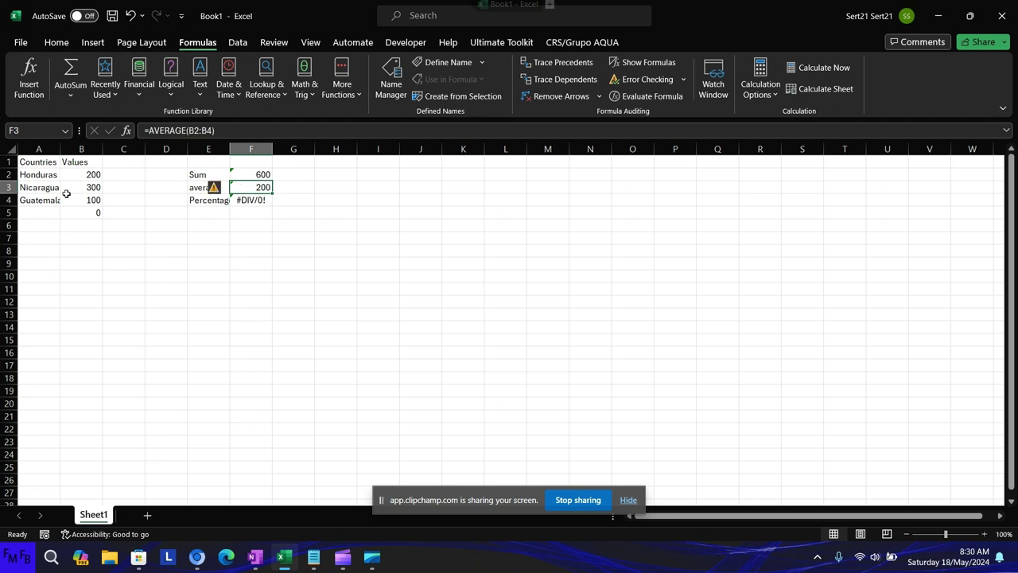
# Step: Delete column B to demonstrate #REF! errors, then undo the deletion
pyautogui.click(93, 150)
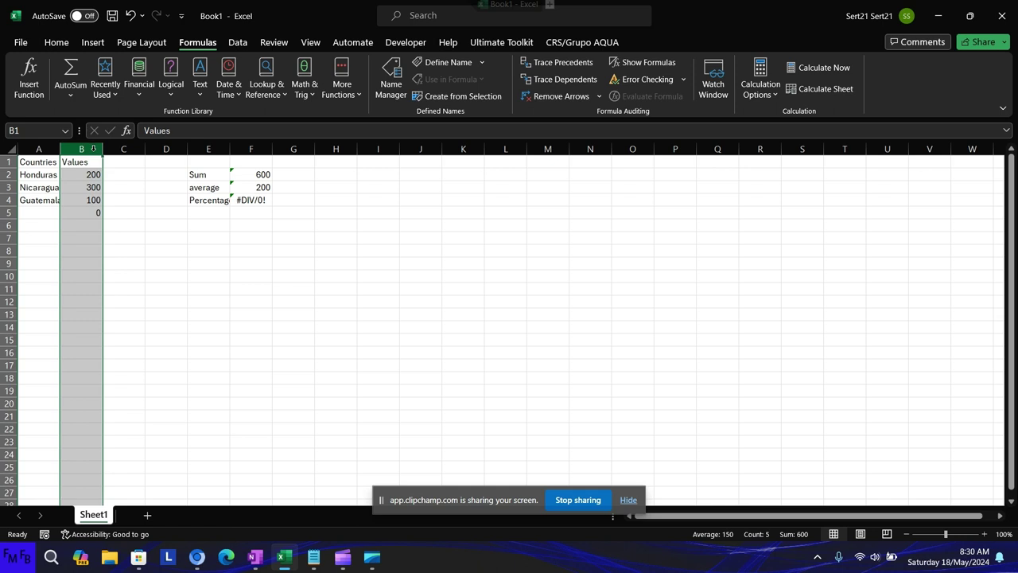
pyautogui.hotkey('ctrl', '-')
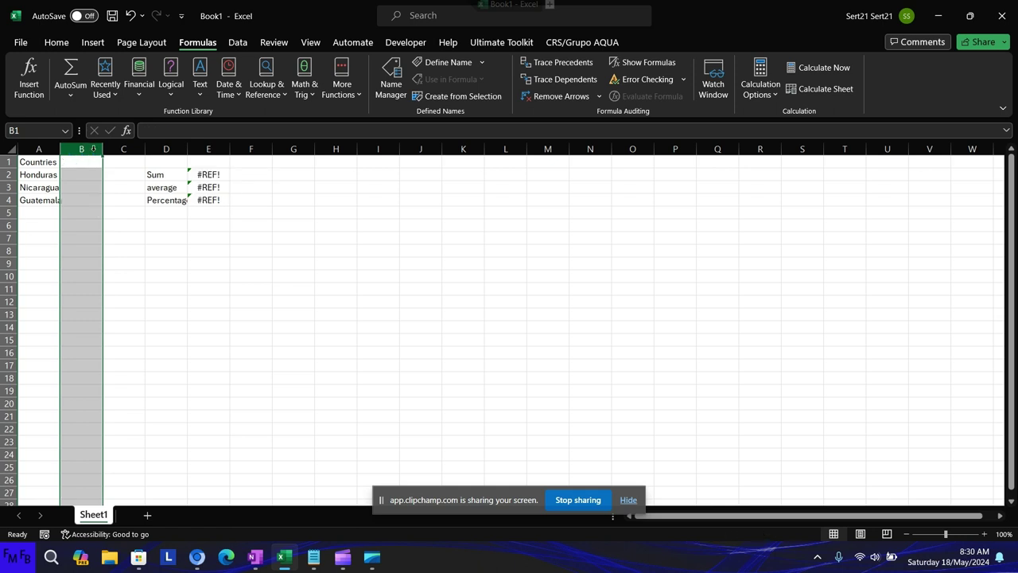
pyautogui.hotkey('ctrl', 'z')
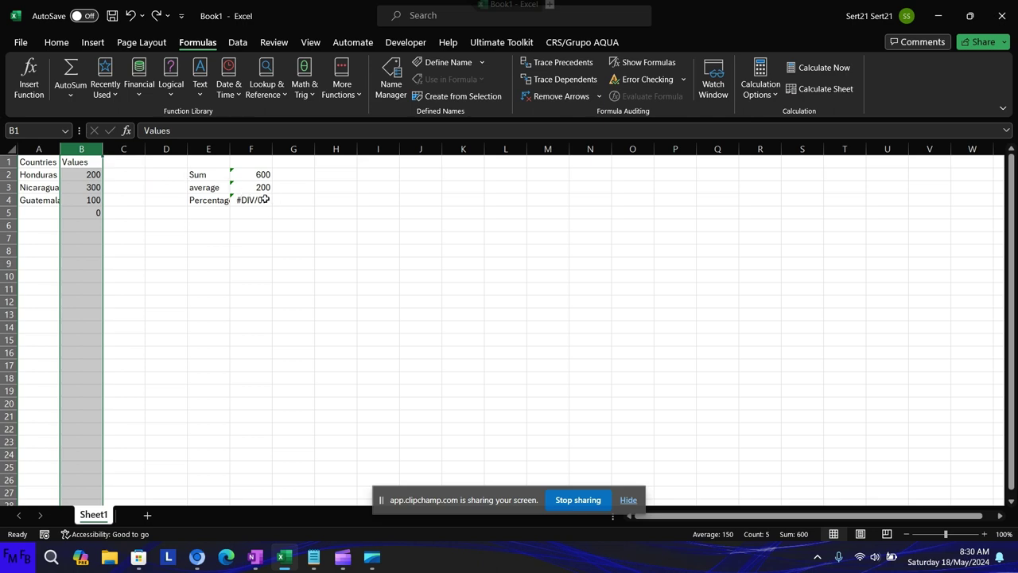
pyautogui.hotkey('alt', 'Tab')
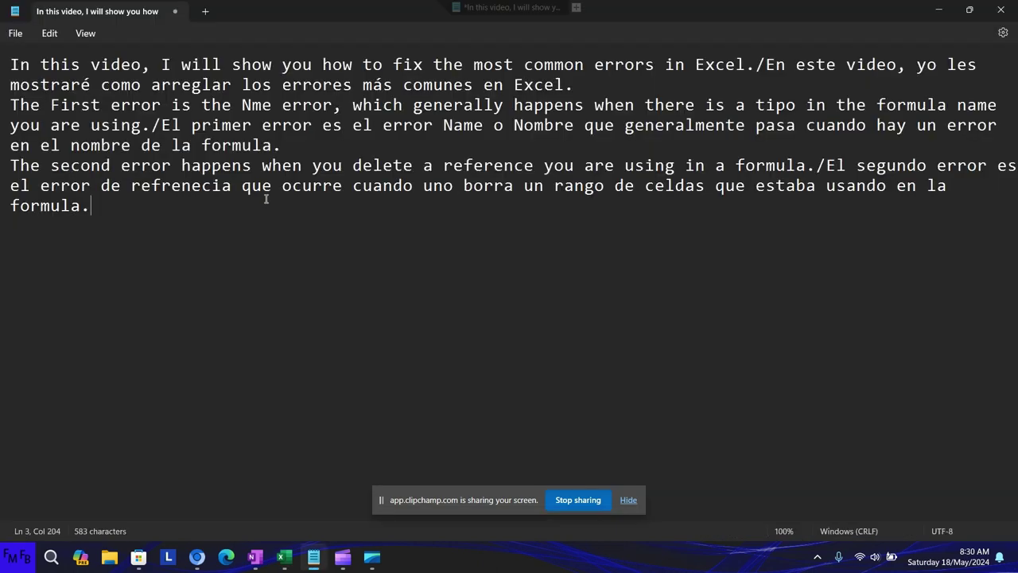
# Step: Add line 4: 'The last error is the div/0 error which happens when you divide a value by zero.'
pyautogui.press('Return')
pyautogui.write('The la')
pyautogui.write('st error ')
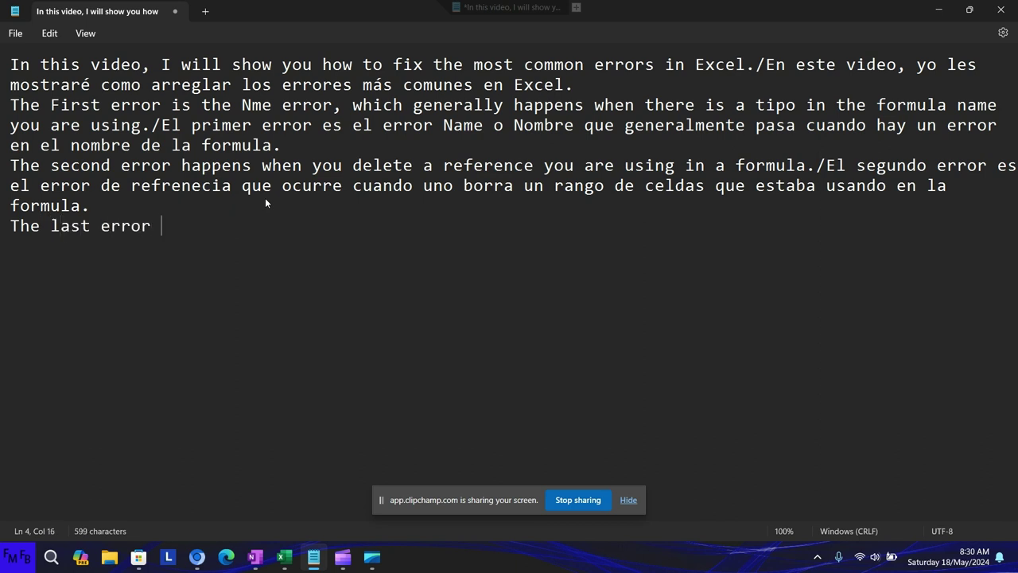
pyautogui.write('is the ')
pyautogui.write('div')
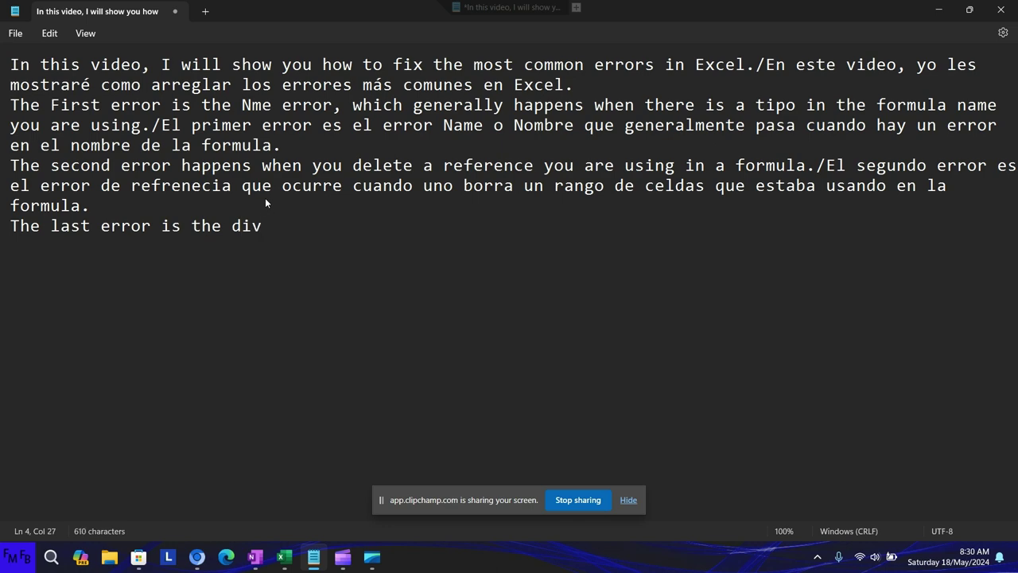
pyautogui.hotkey('alt', 'Tab')
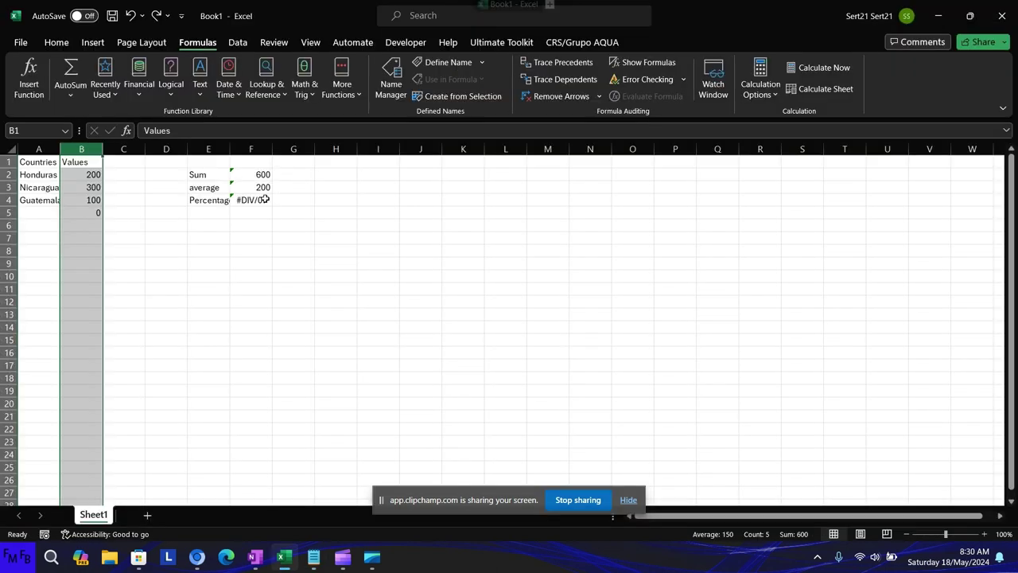
pyautogui.hotkey('alt', 'Tab')
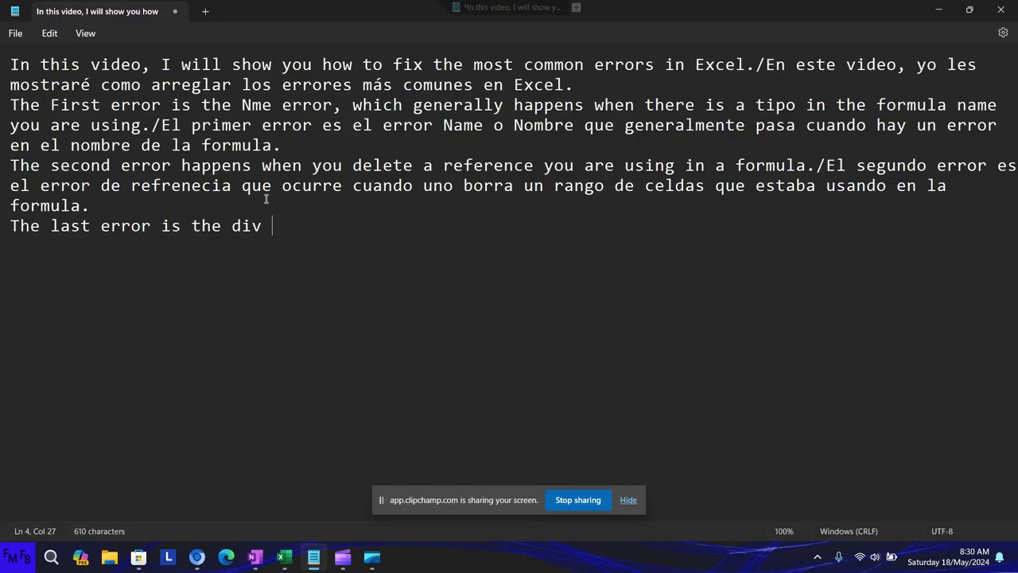
pyautogui.press('BackSpace')
pyautogui.write('/')
pyautogui.write('0 error ')
pyautogui.write('which ')
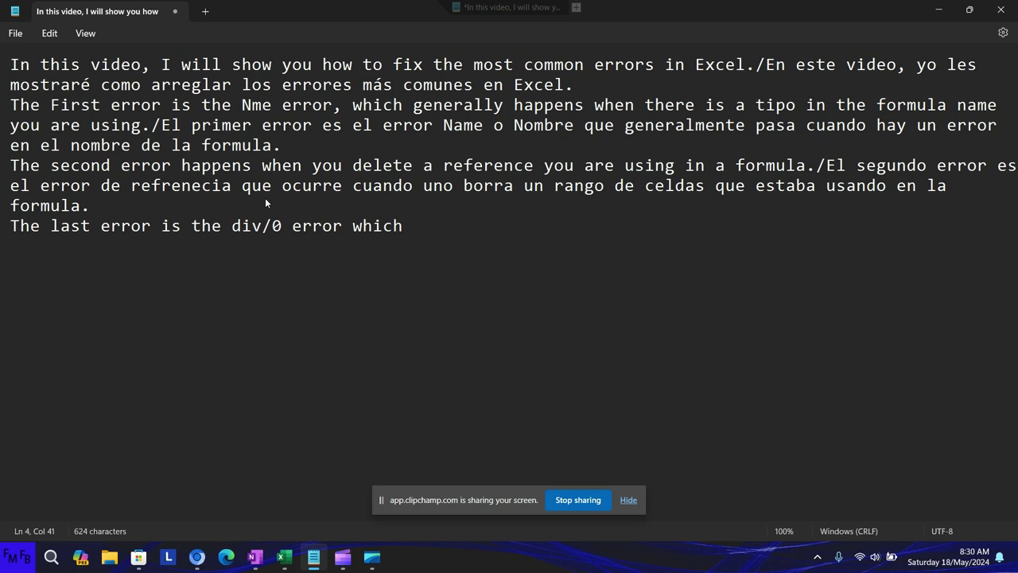
pyautogui.write('happens w')
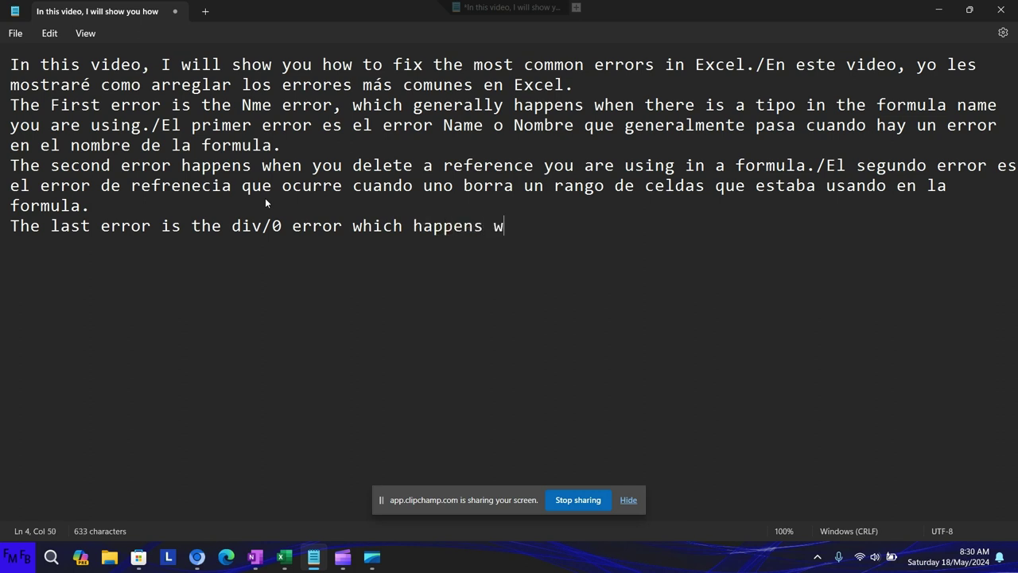
pyautogui.write('hen ')
pyautogui.write('you ')
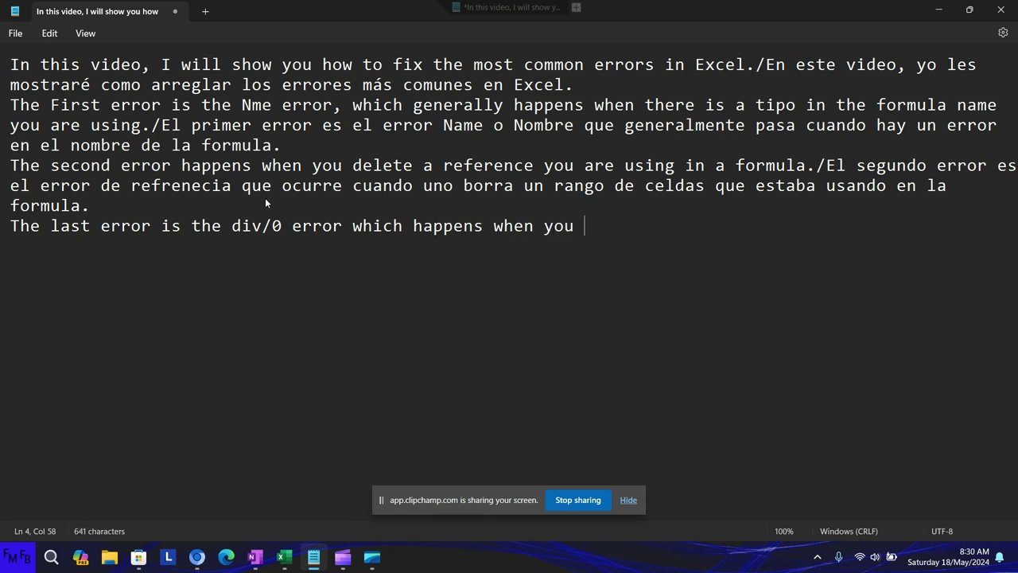
pyautogui.write('divide ')
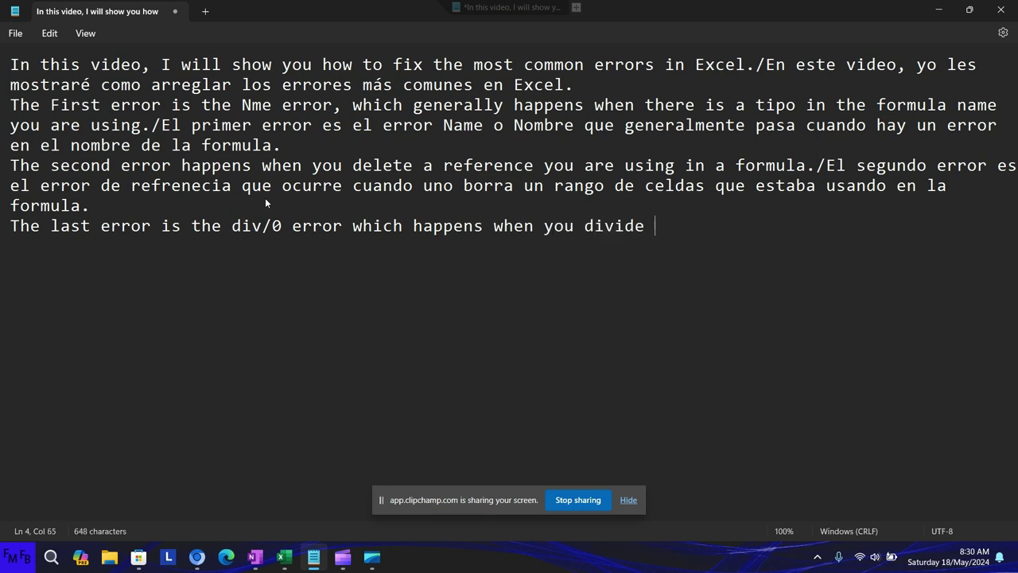
pyautogui.write('a value b')
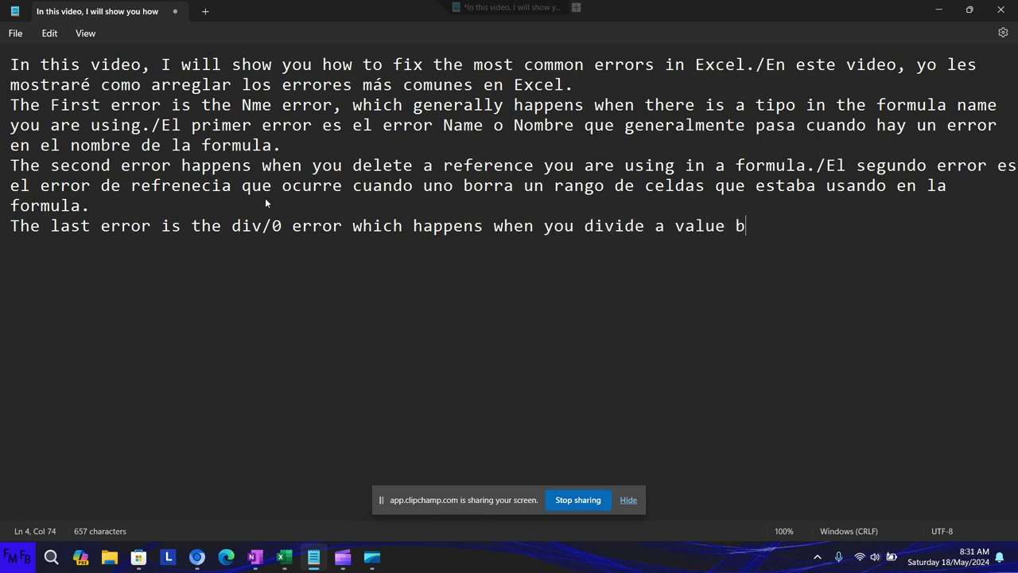
pyautogui.write('y zer')
pyautogui.write('o')
pyautogui.write(',')
pyautogui.press('BackSpace')
# Step: Add the Spanish version: 'El ultimo error es el de Div/0 que ocurre cuando se divide un valor por cero.'
pyautogui.write('./ ')
pyautogui.write('e')
pyautogui.press('BackSpace')
pyautogui.write('El u')
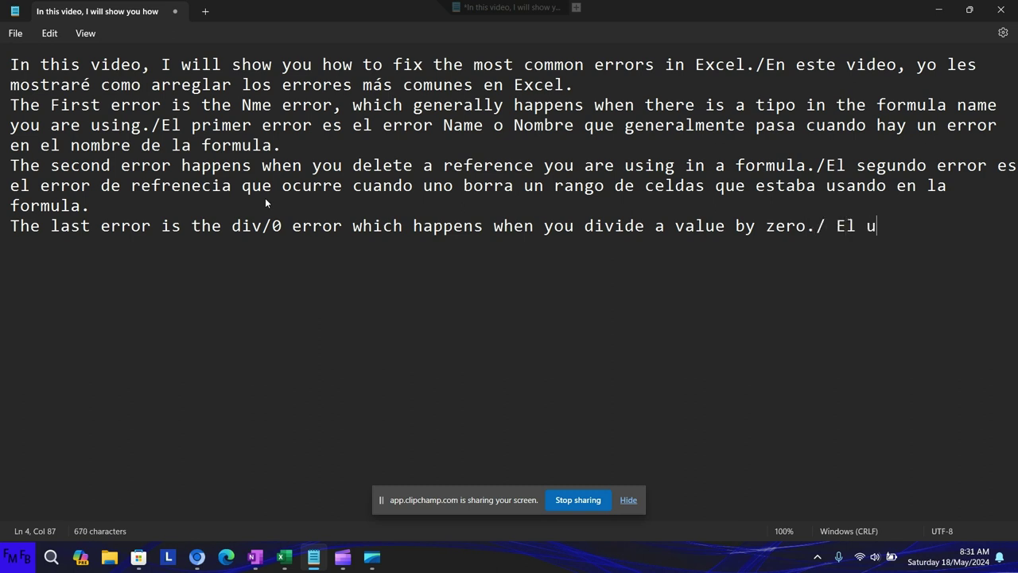
pyautogui.write('ltimo error ')
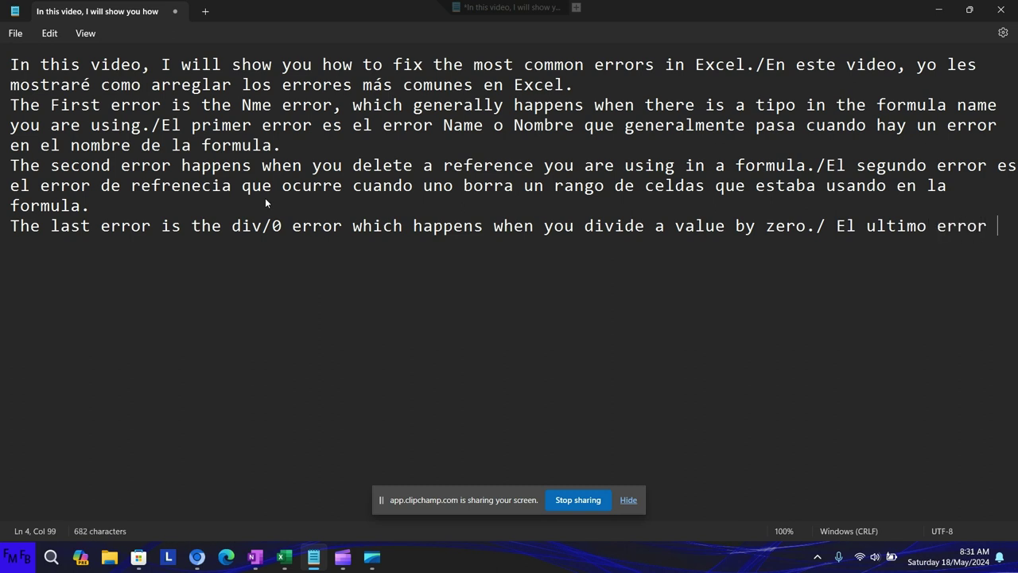
pyautogui.write('es el de ')
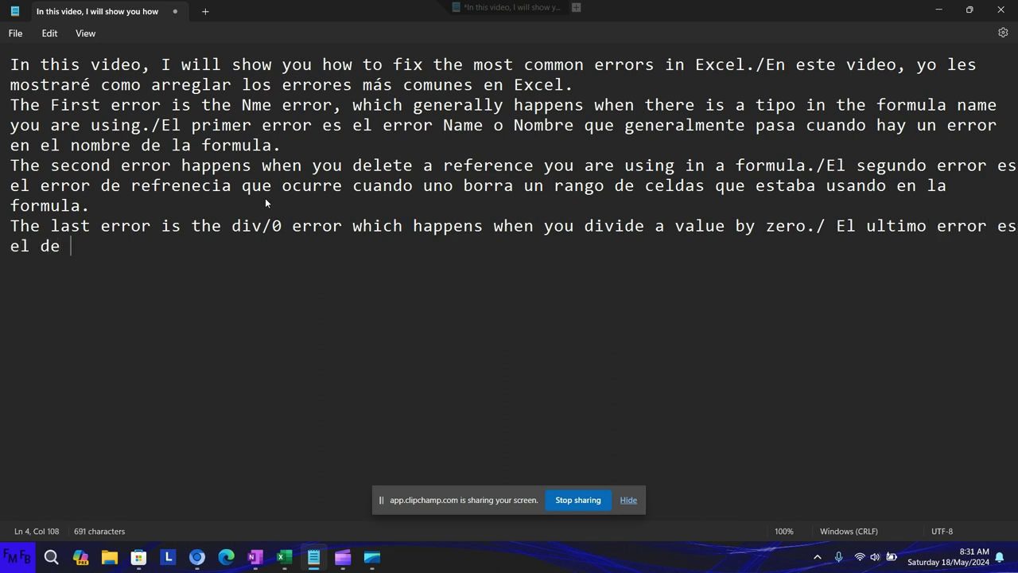
pyautogui.write('Div')
pyautogui.write('/0 qu')
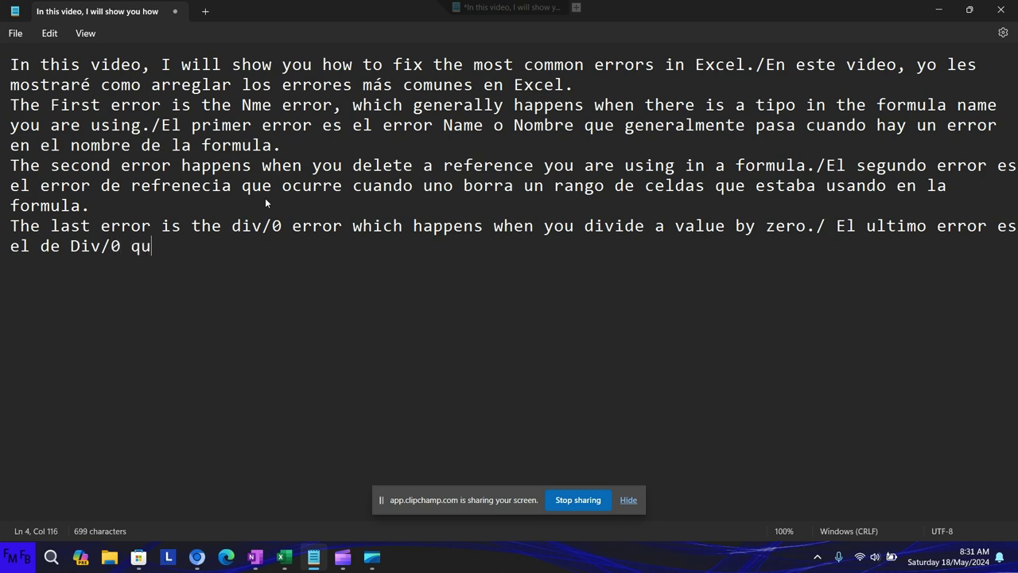
pyautogui.write('e ')
pyautogui.write('ocurre ')
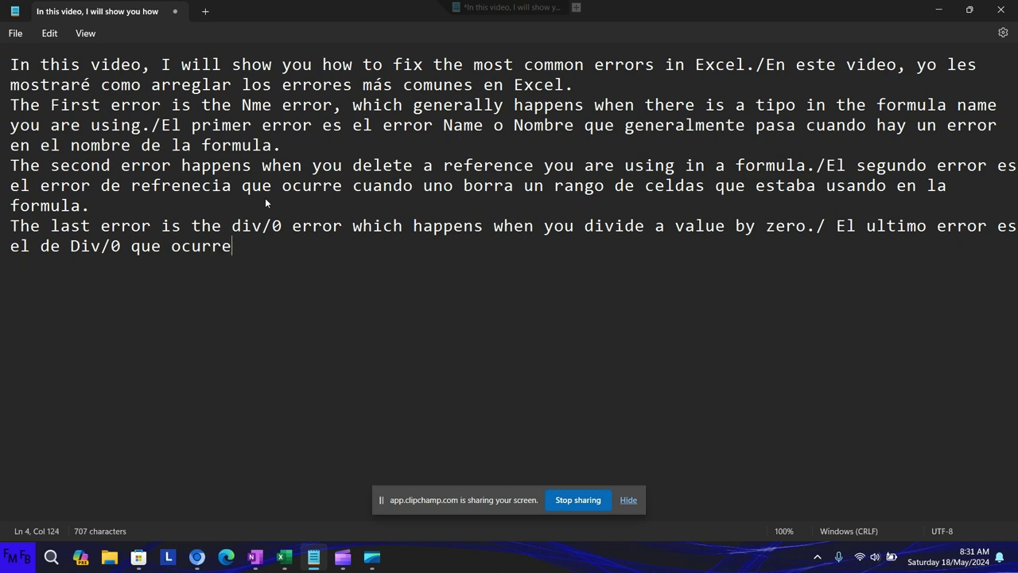
pyautogui.write('cuando ')
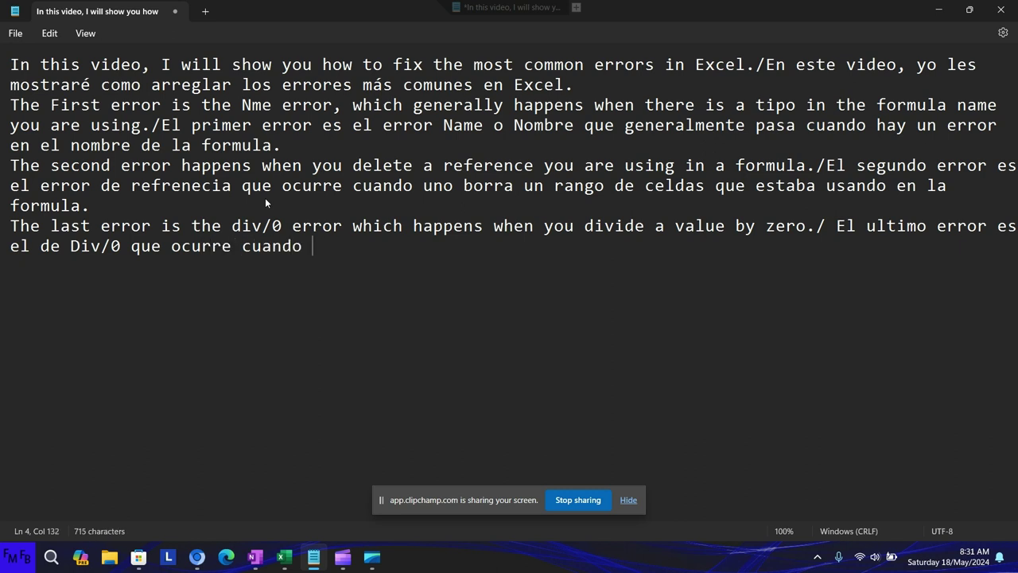
pyautogui.write('se divide')
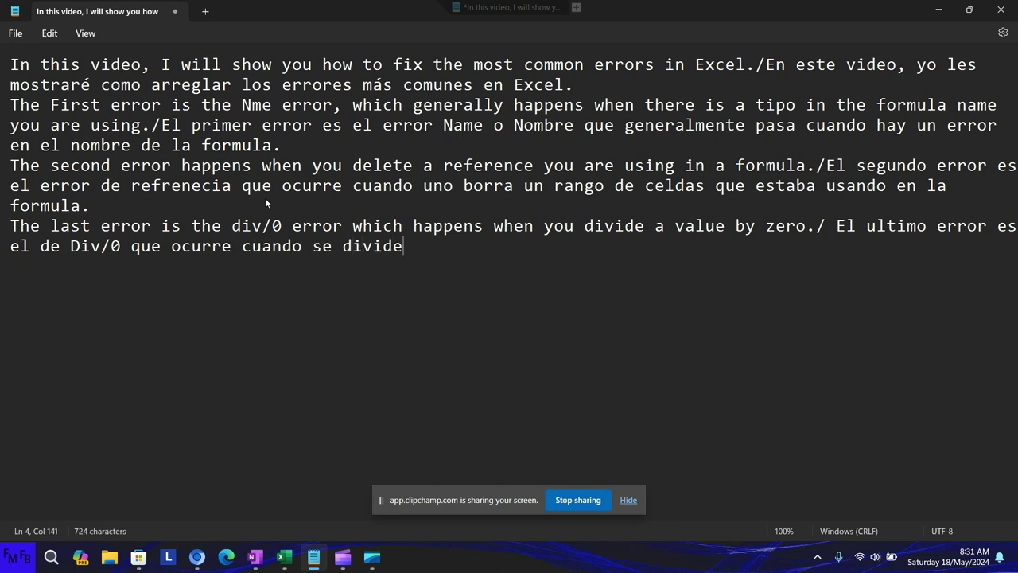
pyautogui.write(' un valor ')
pyautogui.write('por ')
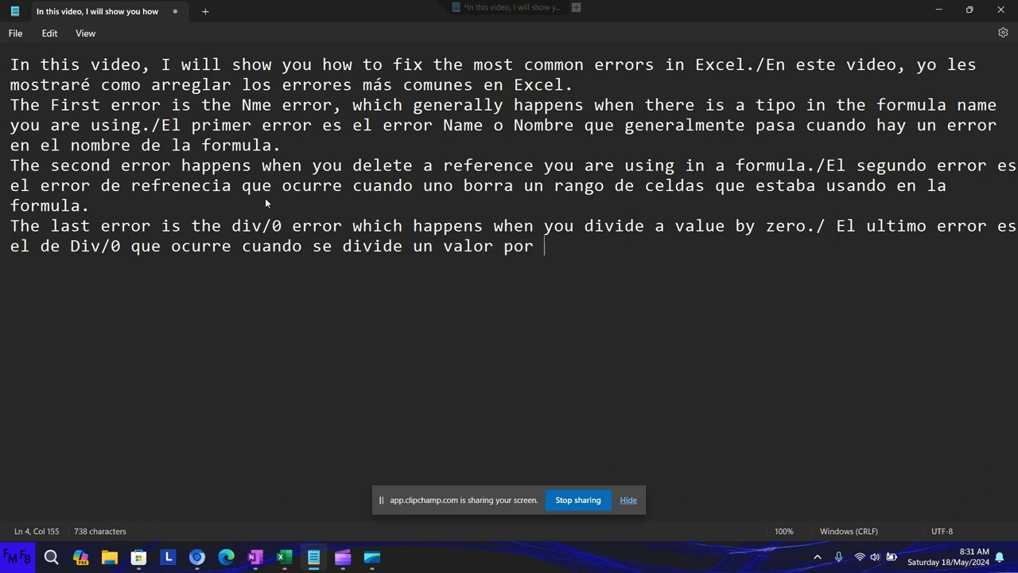
pyautogui.write('cero.')
pyautogui.hotkey('alt', 'Tab')
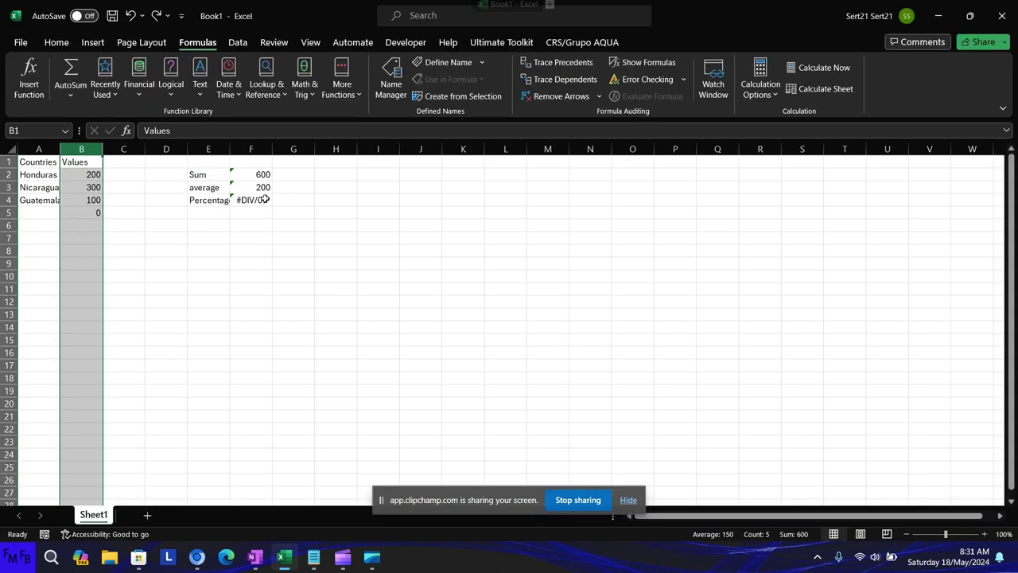
# Step: Inspect F4's =SUM(B2:B4)/B5 formula behind the #DIV/0! error
pyautogui.press('Down')
pyautogui.press('Down')
pyautogui.press('Down')
pyautogui.press('Right')
pyautogui.press('Right')
pyautogui.press('Right')
pyautogui.press('Right')
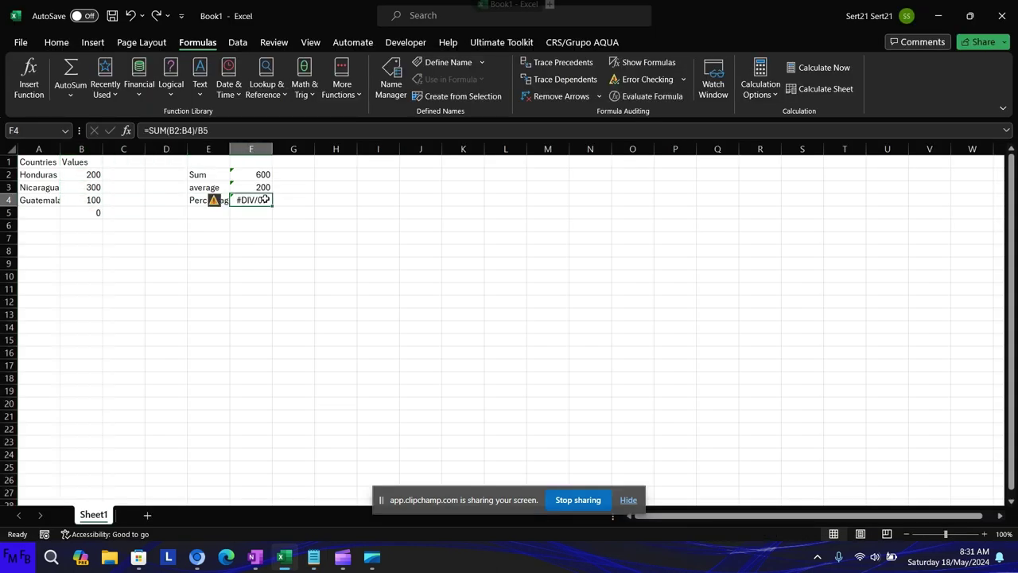
pyautogui.press('F2')
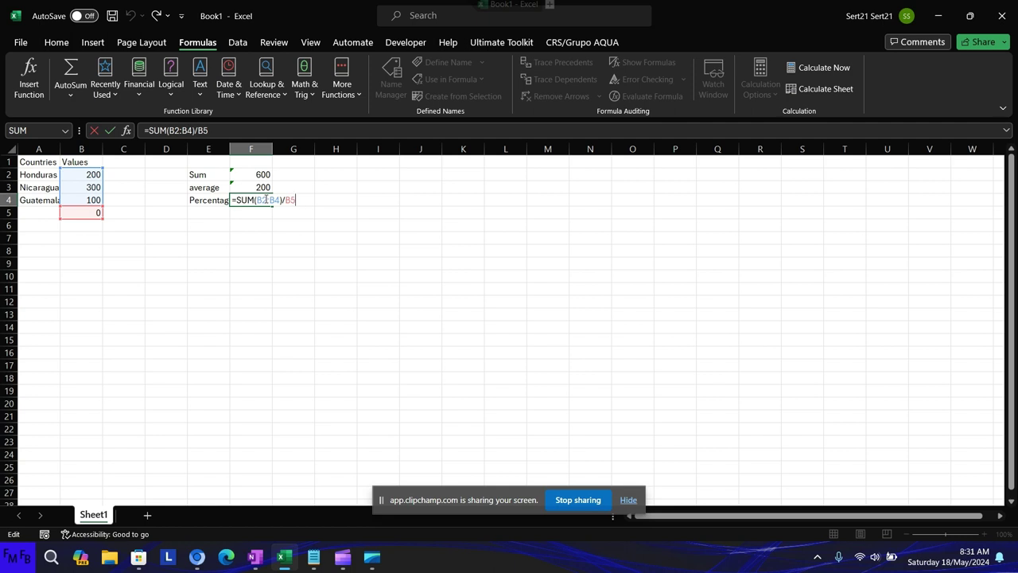
pyautogui.press('Escape')
# Step: Test divisor values 2 and 0 in B5, then replace the zero so F4 shows 150
pyautogui.click(97, 213)
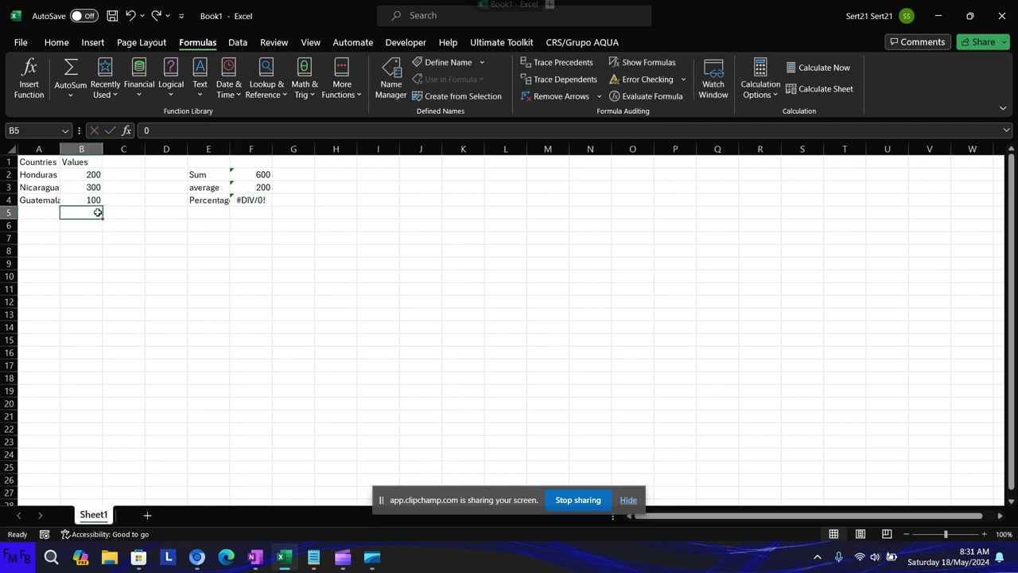
pyautogui.write('2')
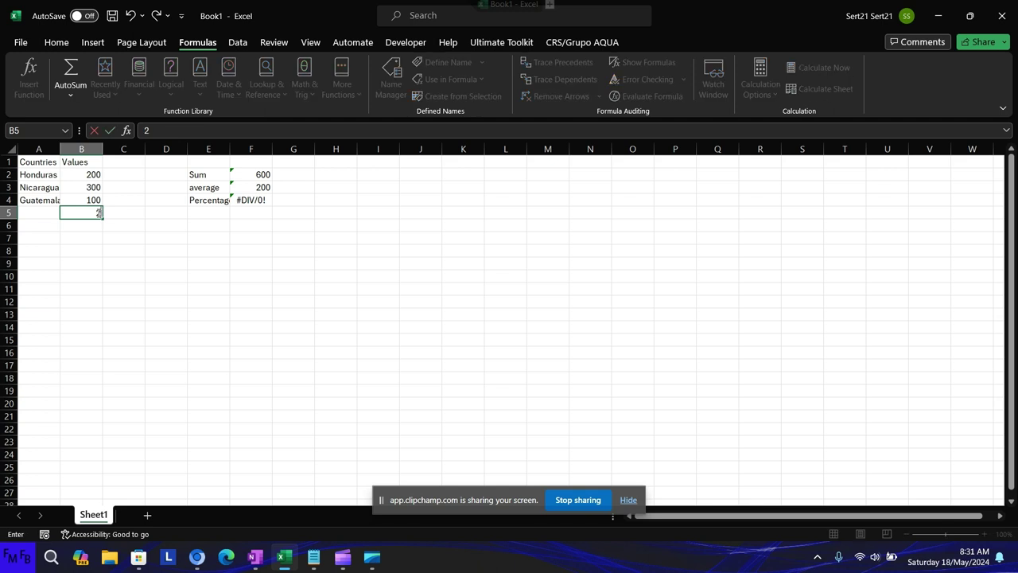
pyautogui.press('Return')
pyautogui.click(98, 212)
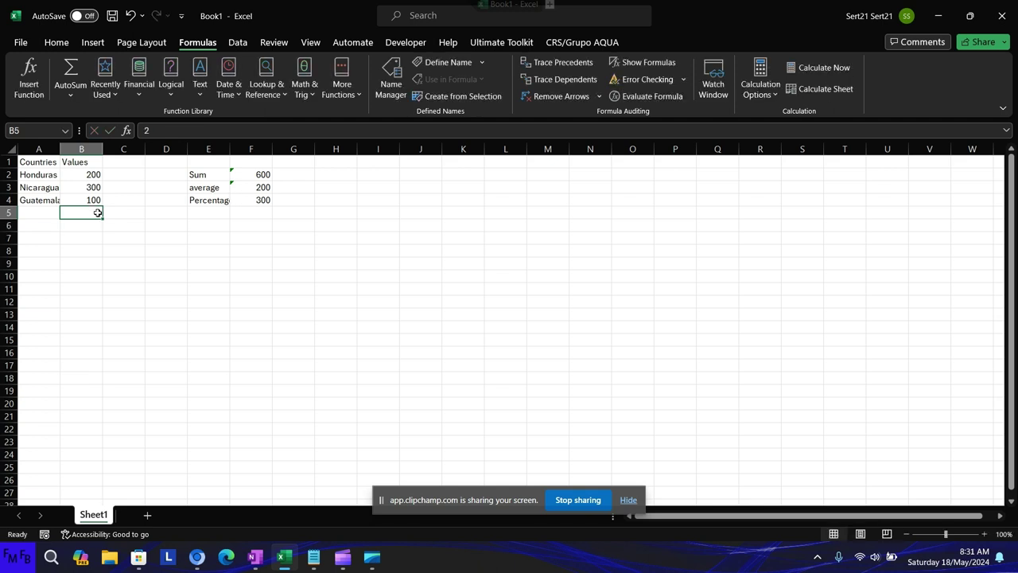
pyautogui.write('0')
pyautogui.press('Return')
pyautogui.click(98, 212)
pyautogui.press('BackSpace')
pyautogui.press('Return')
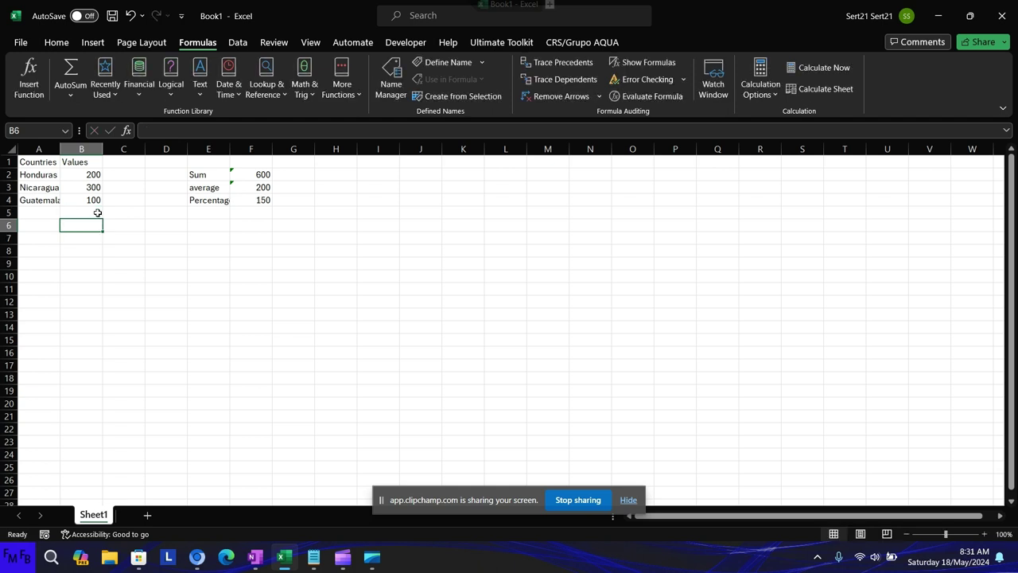